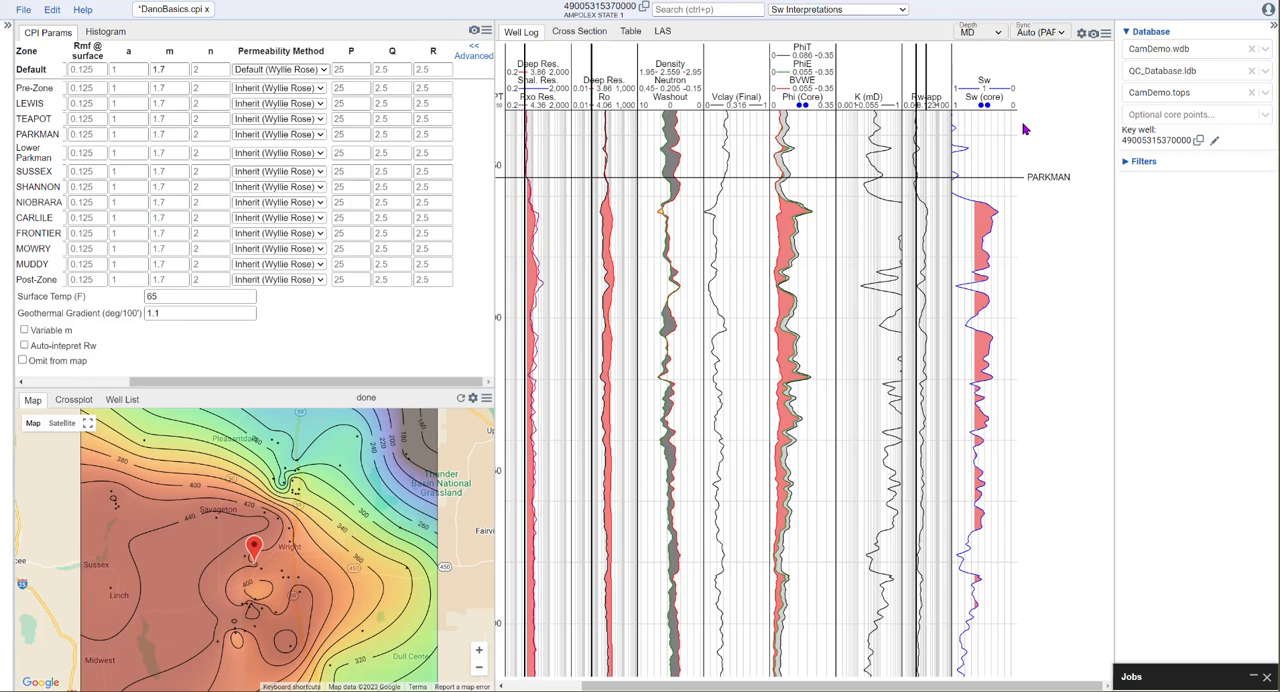
# - Load AmpolexCore.pts as the optional core points and inspect the core data on the well log below the PARKMAN top
pyautogui.click(1174, 116)
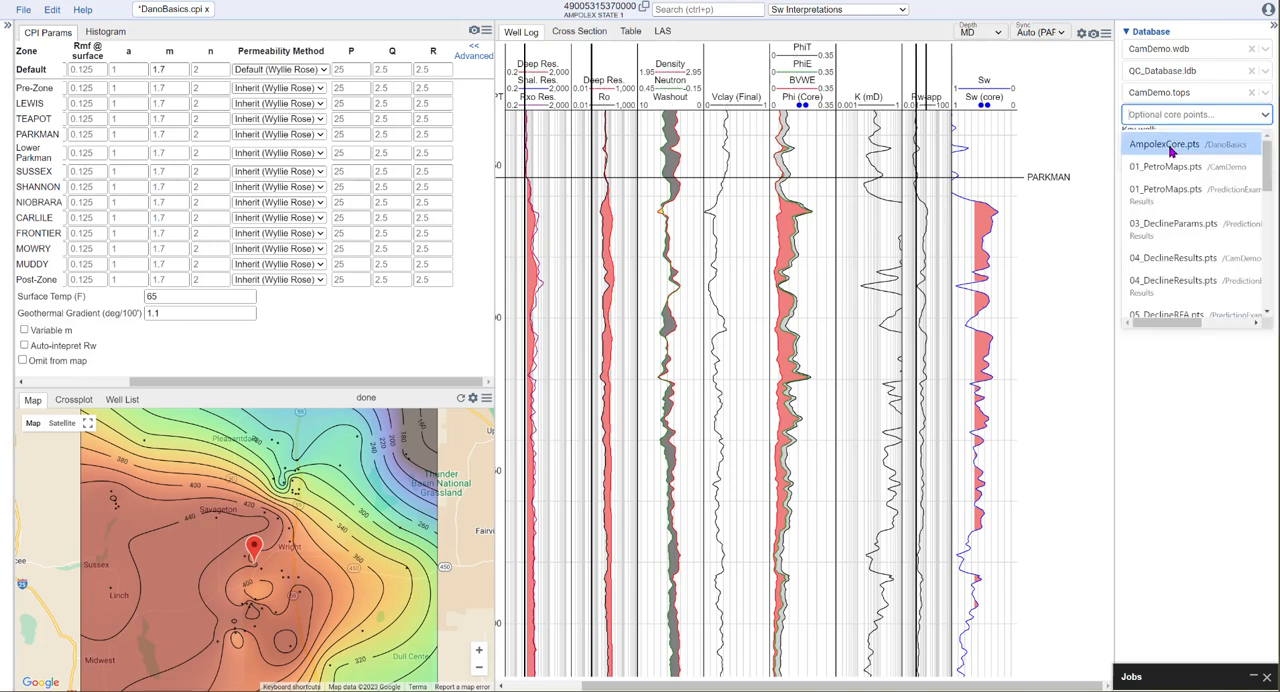
pyautogui.click(1172, 146)
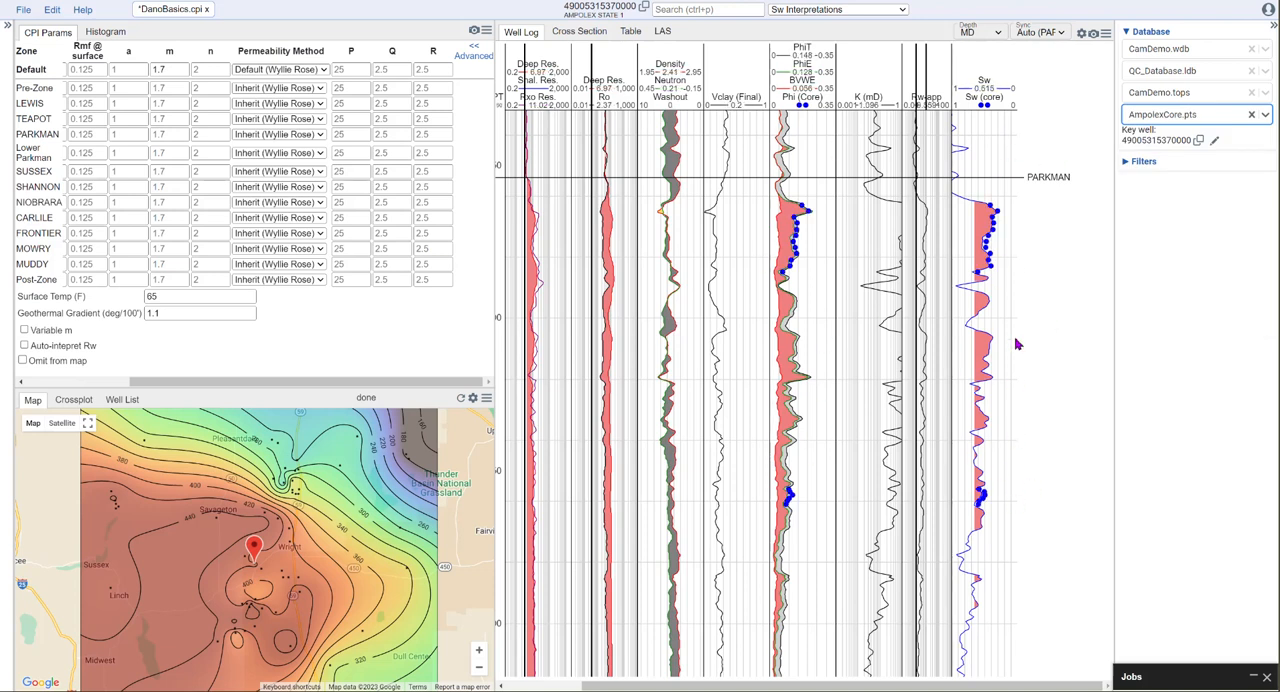
pyautogui.scroll(2, 997, 256)
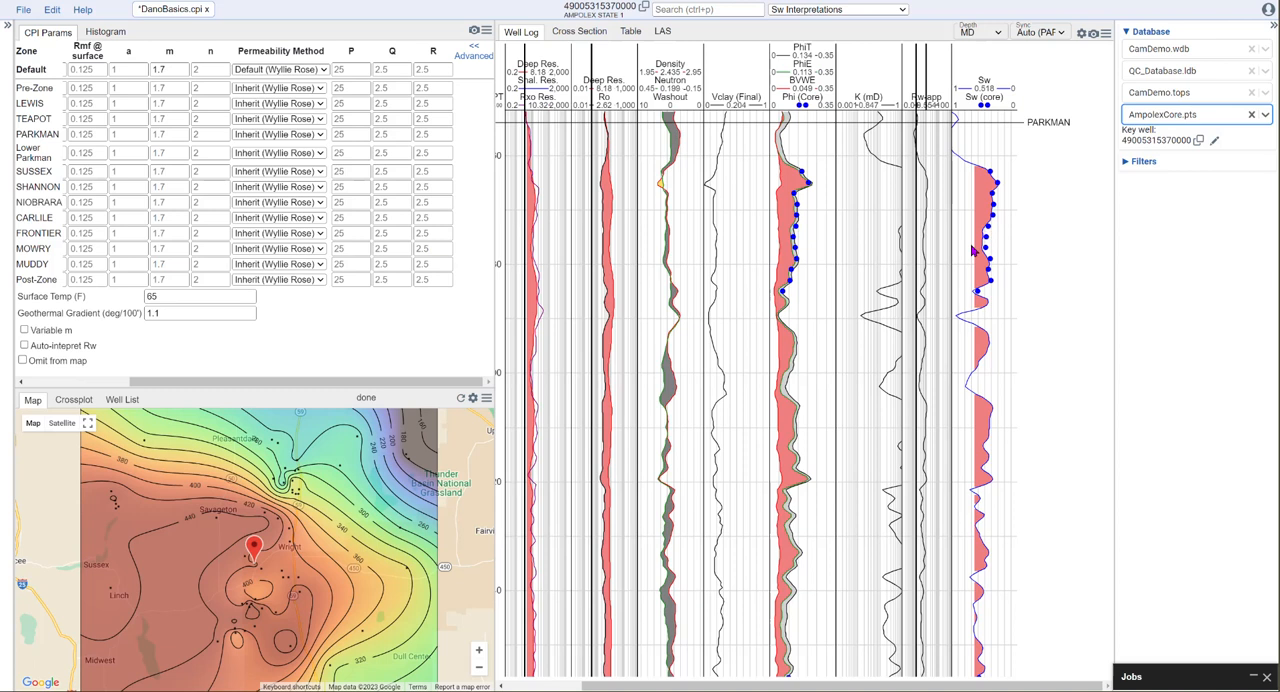
pyautogui.scroll(2, 835, 298)
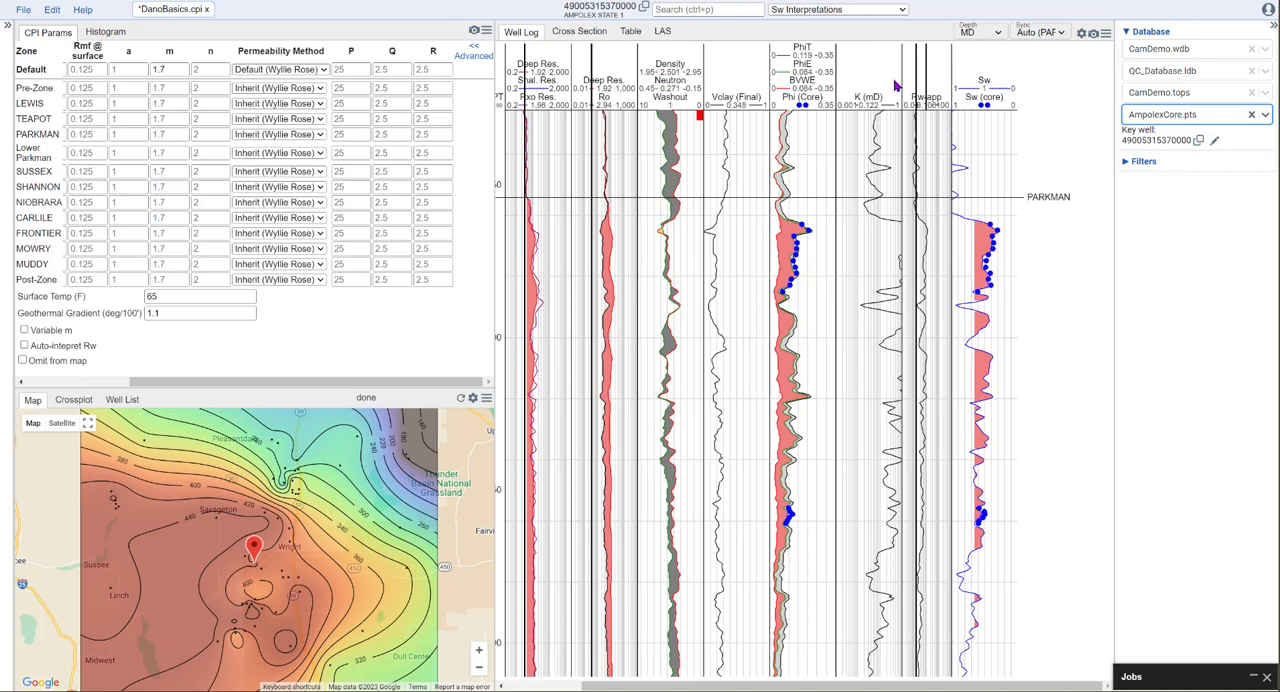
# - Set the Default zone's permeability method explicitly to Wyllie Rose
pyautogui.click(323, 72)
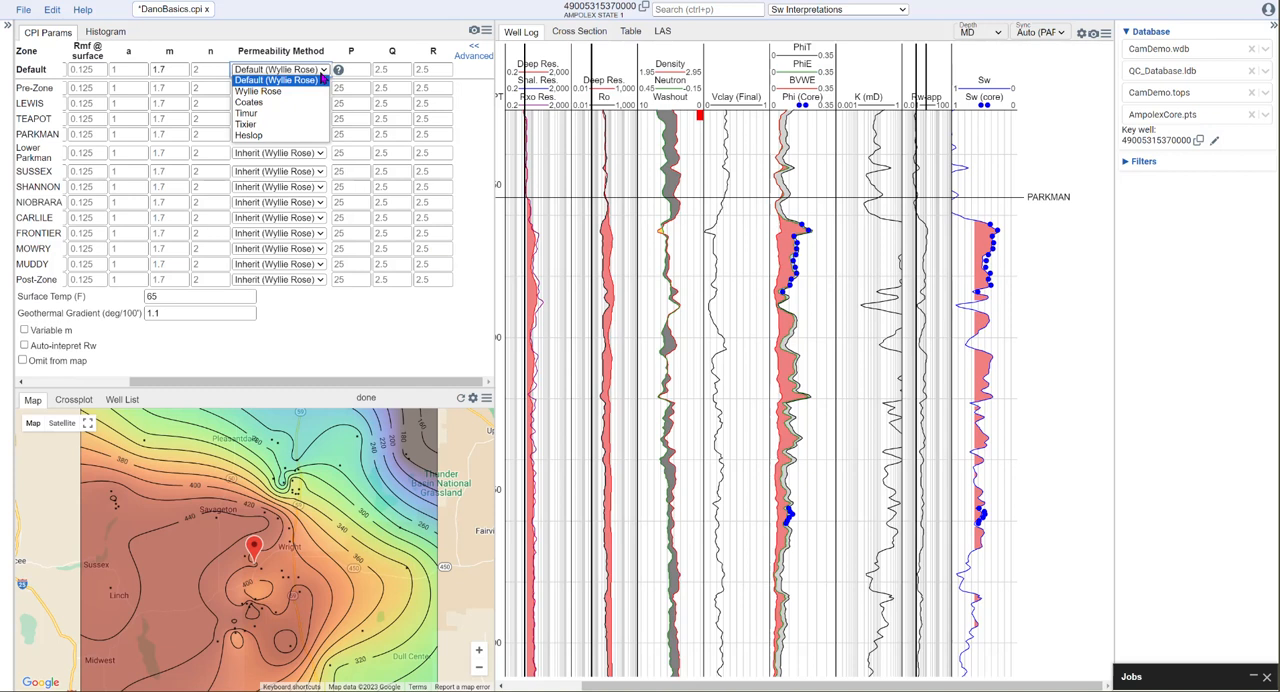
pyautogui.click(272, 93)
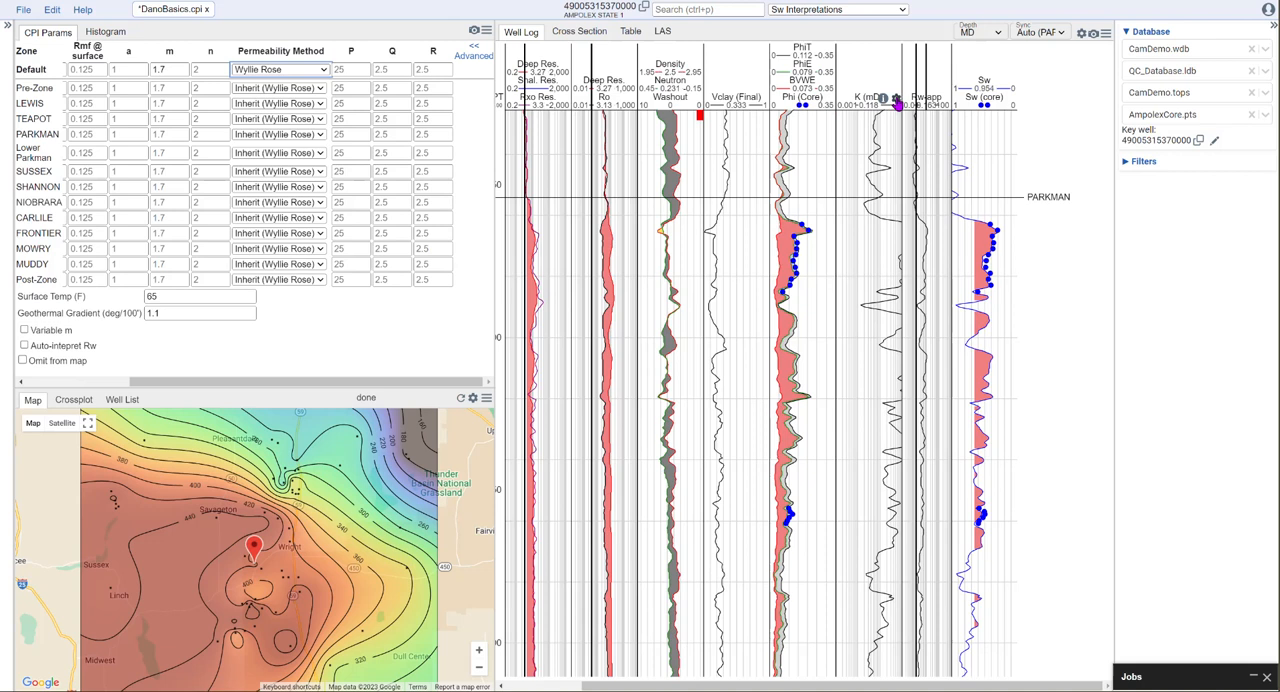
# - Add a points item to the perm_narrow track using the perm curve and name it K(core)
pyautogui.click(884, 98)
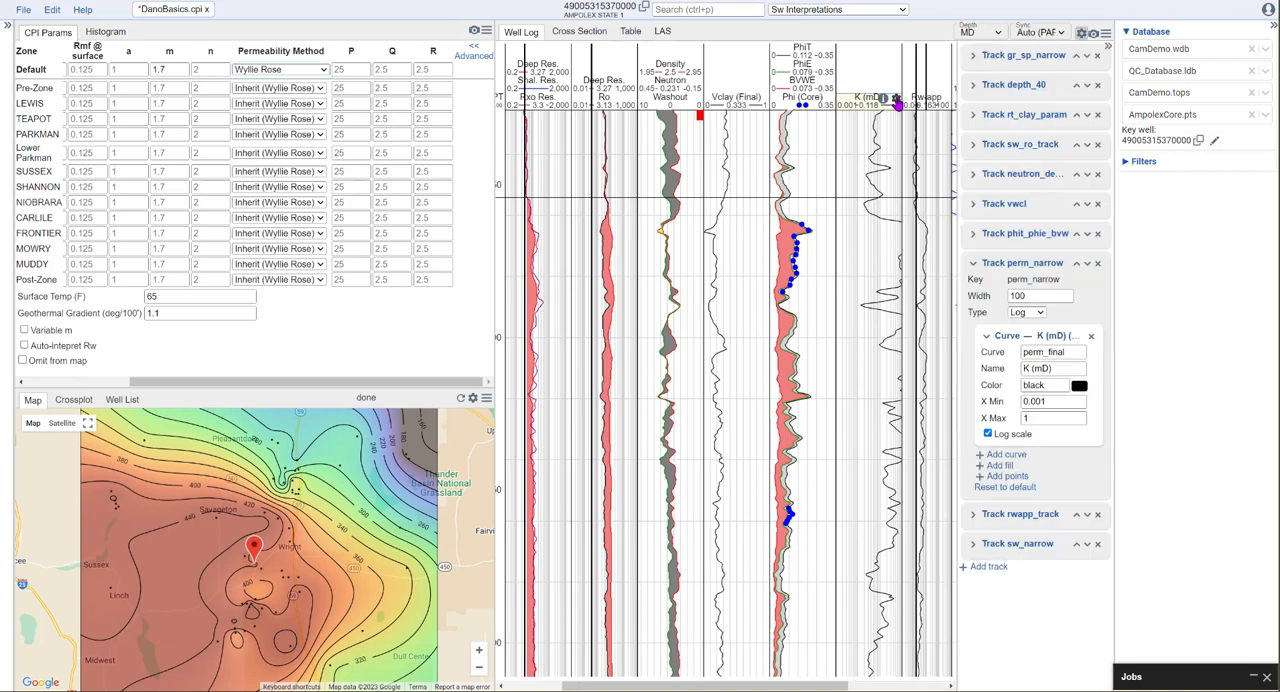
pyautogui.click(1006, 476)
pyautogui.click(1042, 382)
pyautogui.write('perm')
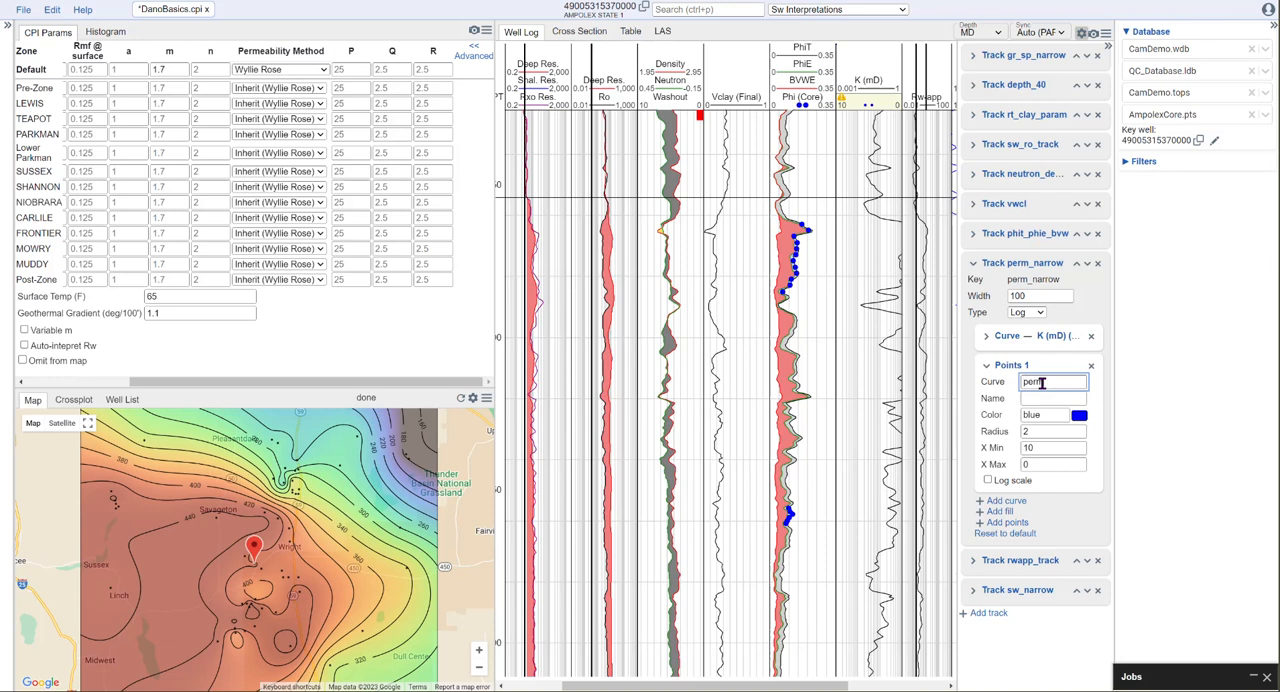
pyautogui.press('Tab')
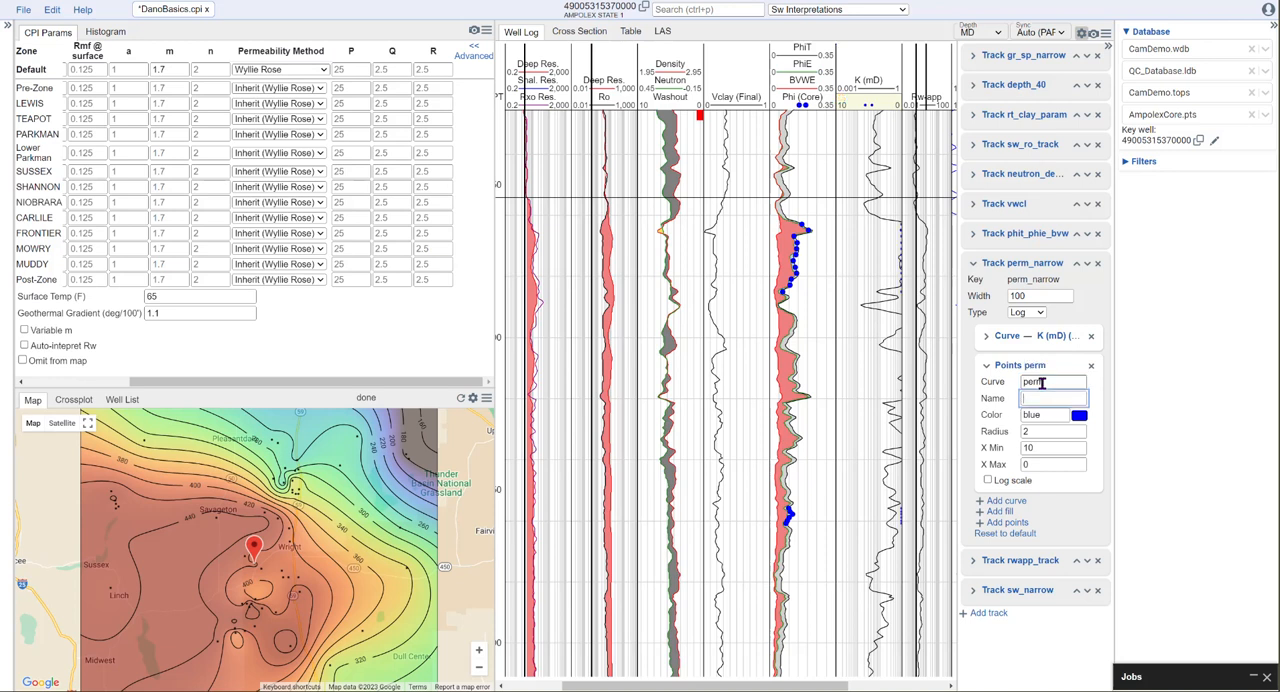
pyautogui.write('K(core)')
# - Give the K(core) points radius 4, X Min 0.001, X Max 1 and a log scale, and close the track settings
pyautogui.click(1030, 431)
pyautogui.write('4')
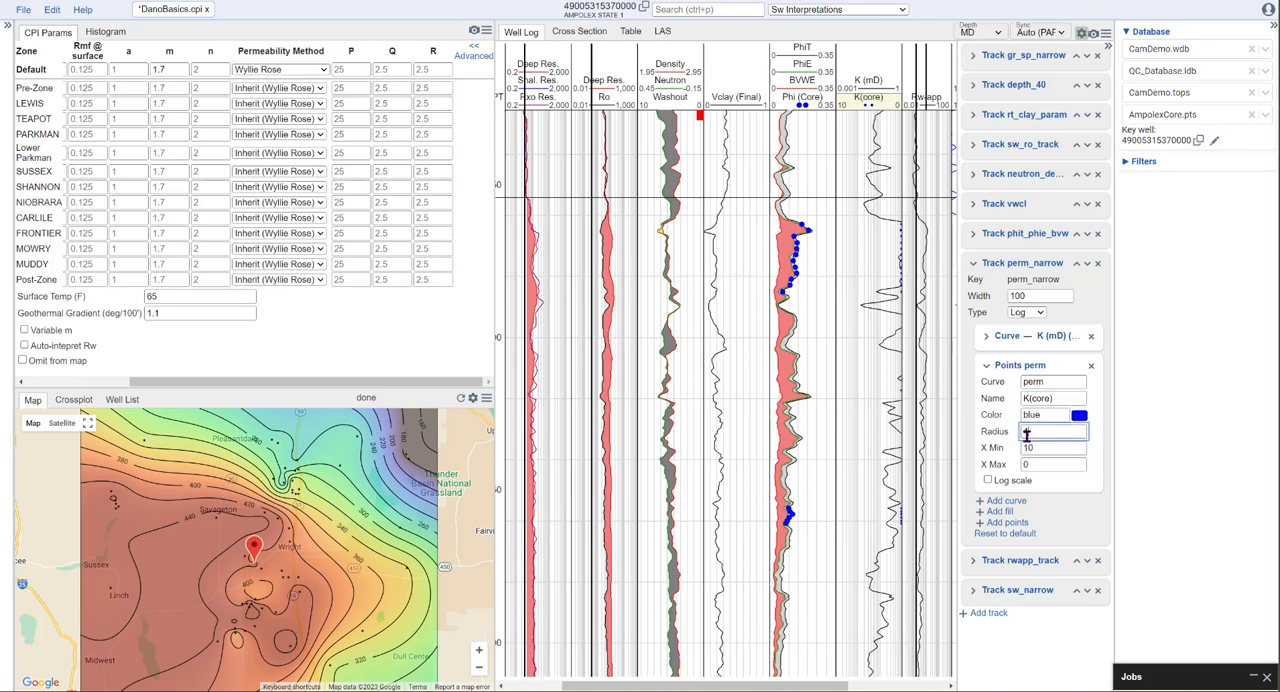
pyautogui.click(1043, 447)
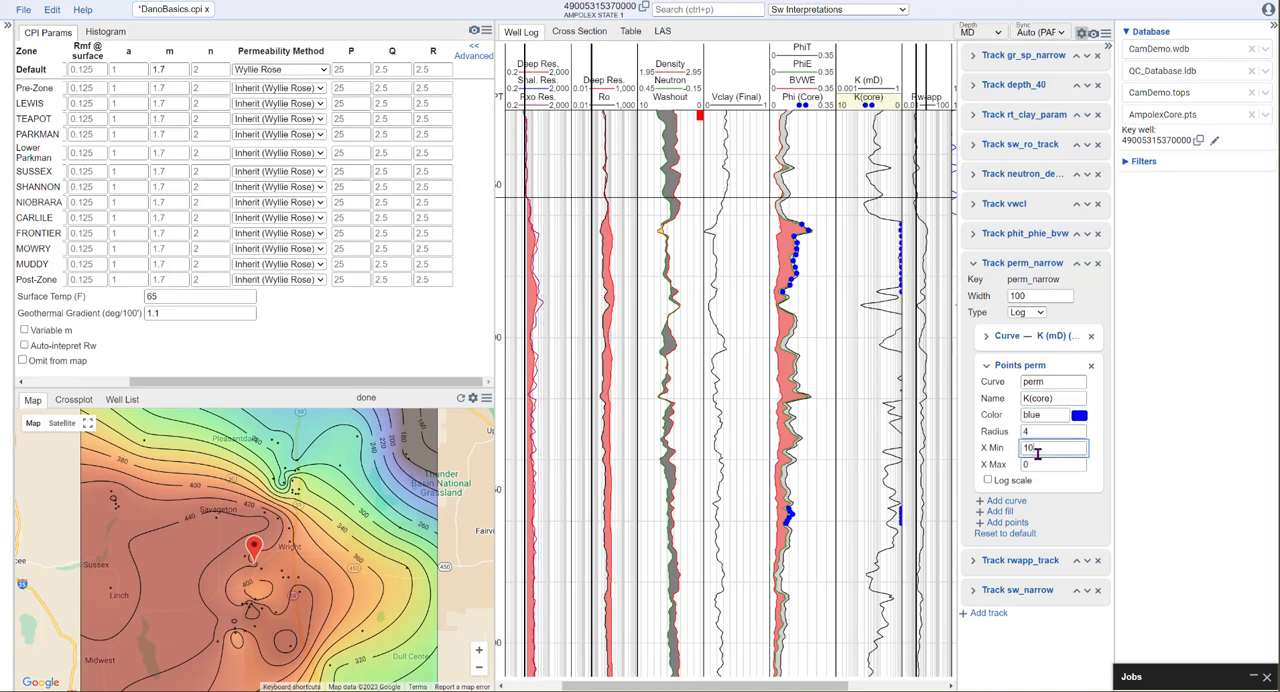
pyautogui.doubleClick(1047, 448)
pyautogui.write('0.00')
pyautogui.press('Tab')
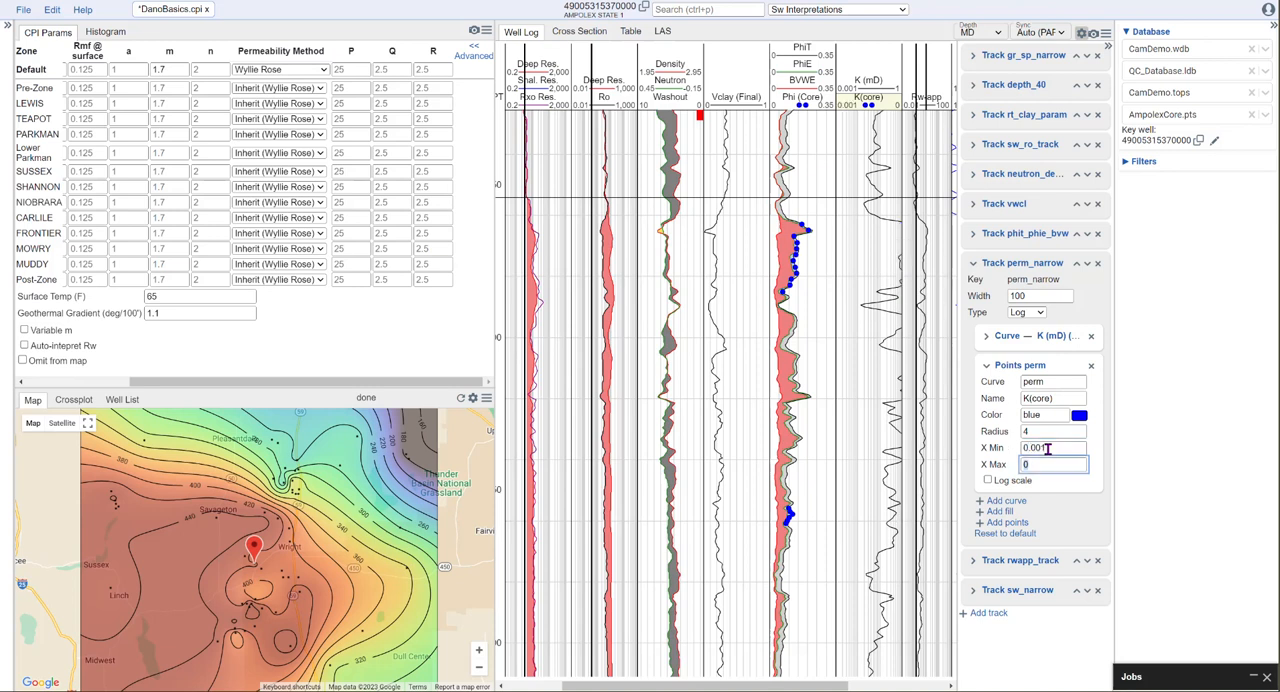
pyautogui.write('1')
pyautogui.click(1038, 430)
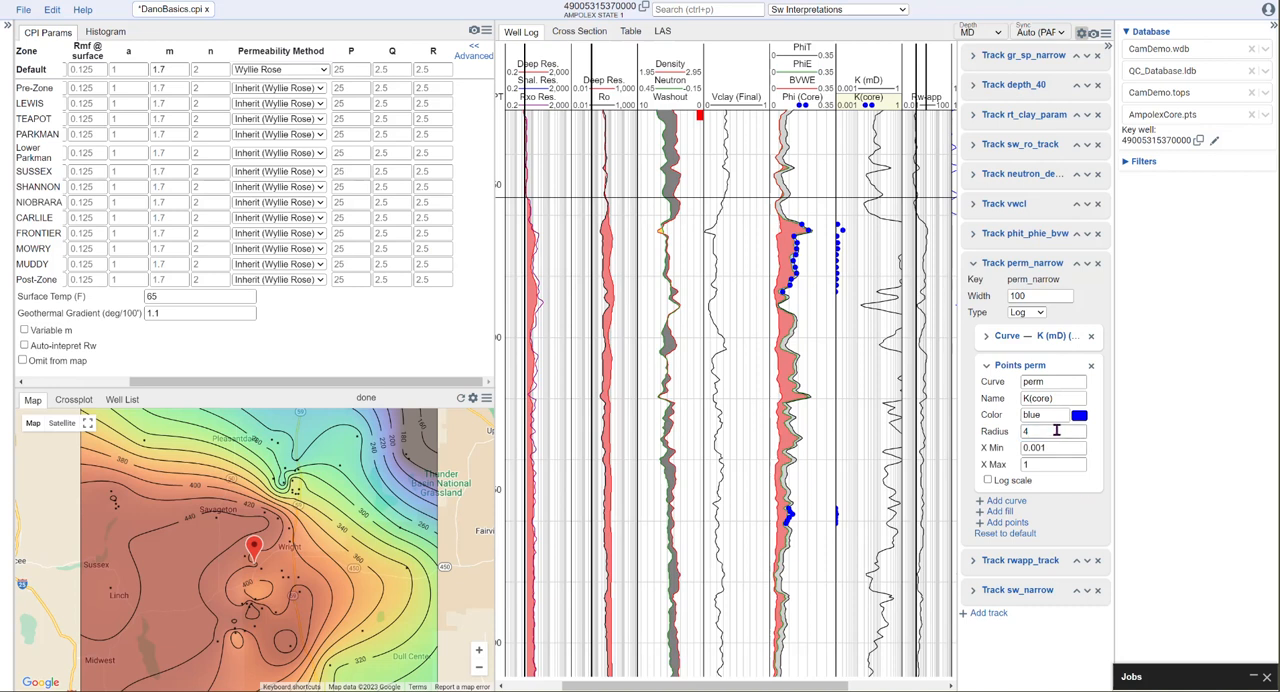
pyautogui.click(1004, 483)
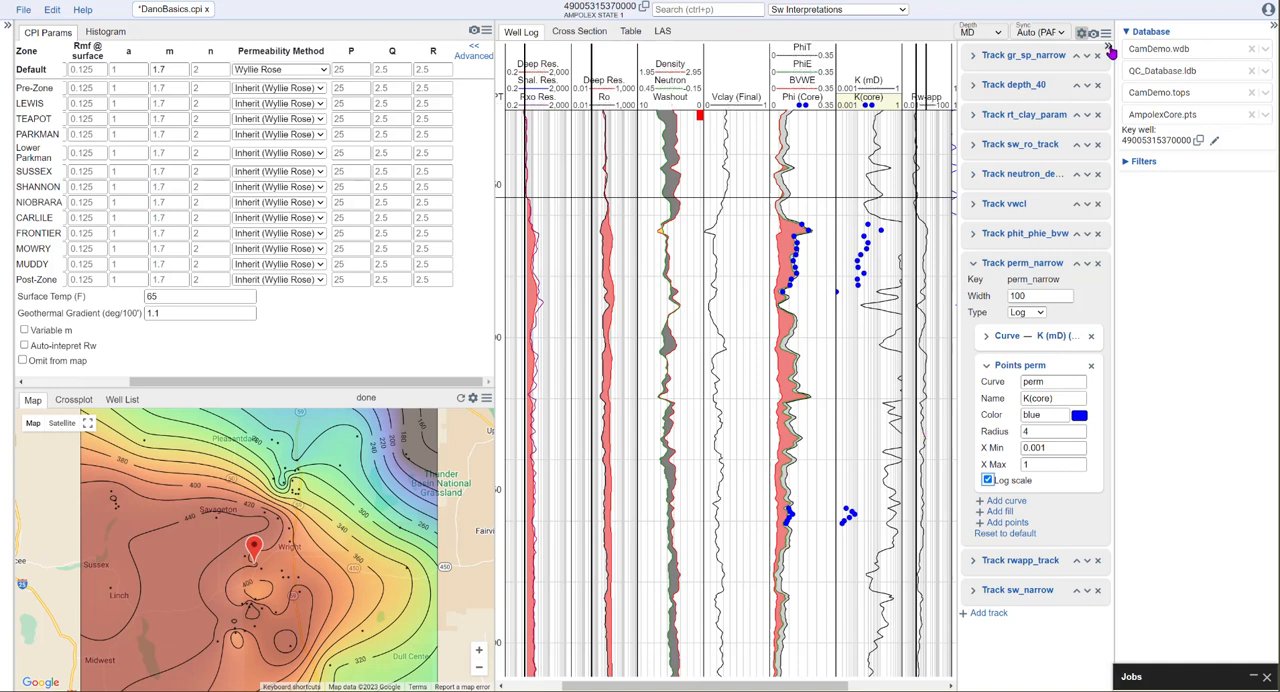
pyautogui.click(1108, 50)
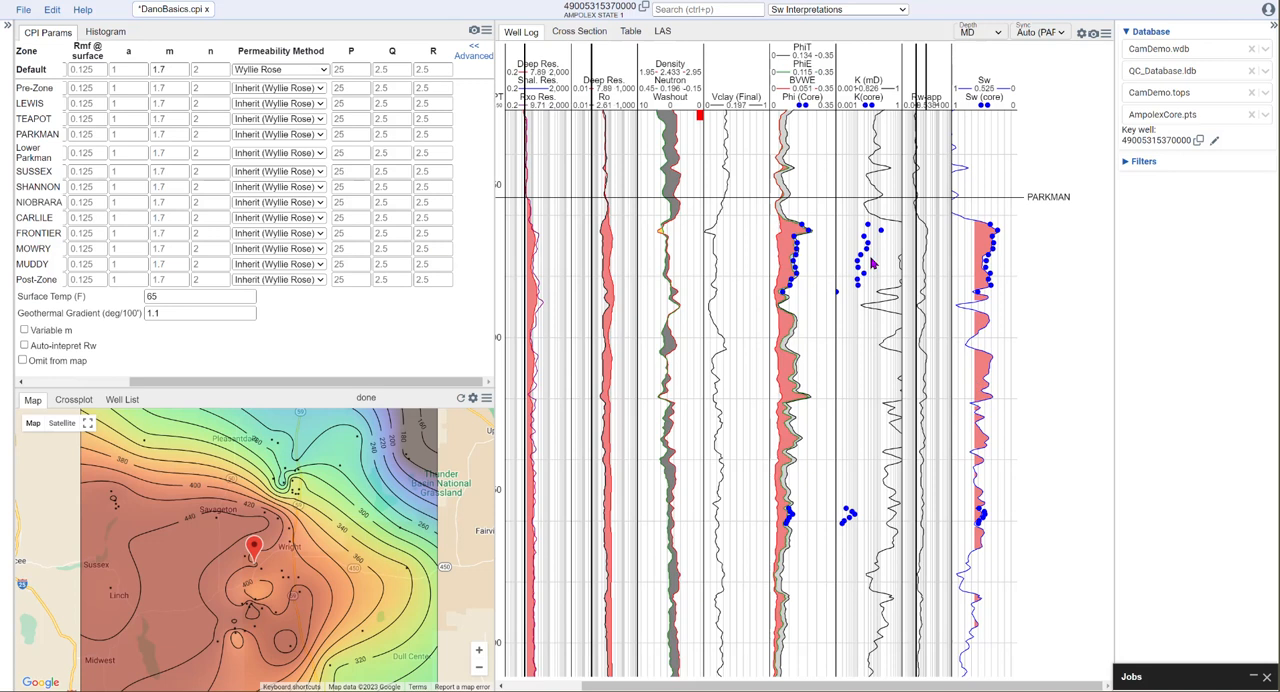
# - Try P values of 5, 2.5 and 1 for the Default zone against the core permeability points
pyautogui.click(349, 68)
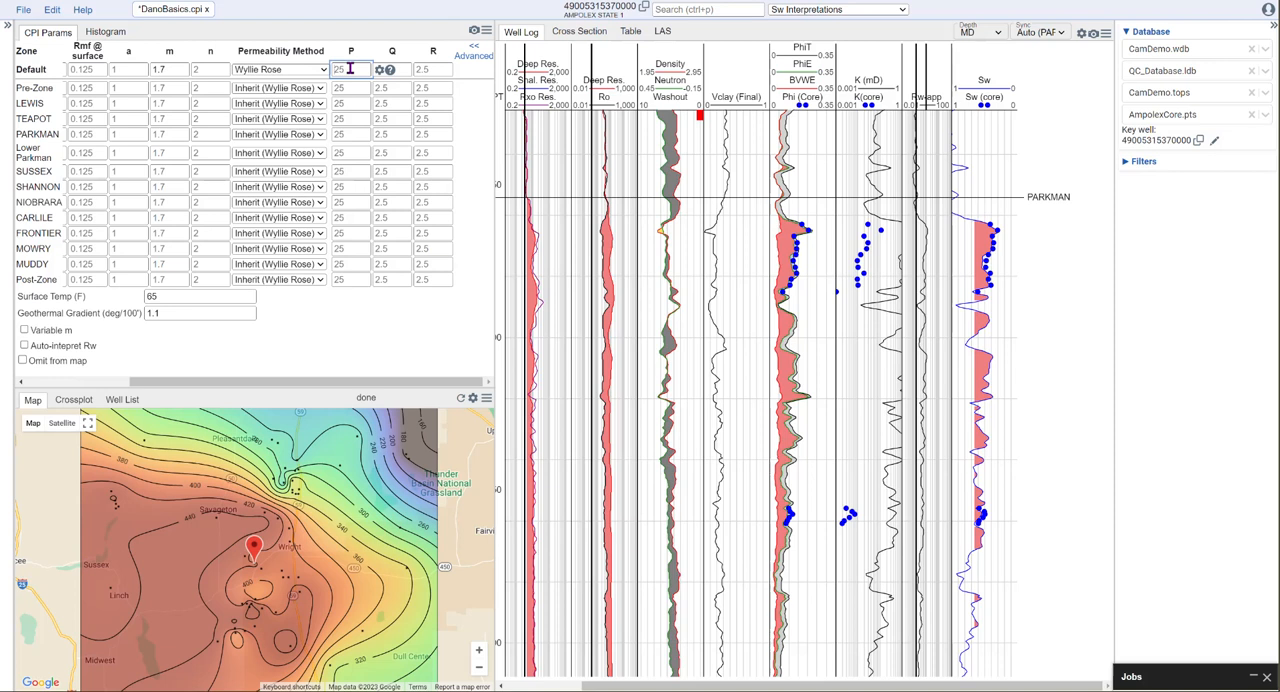
pyautogui.click(340, 86)
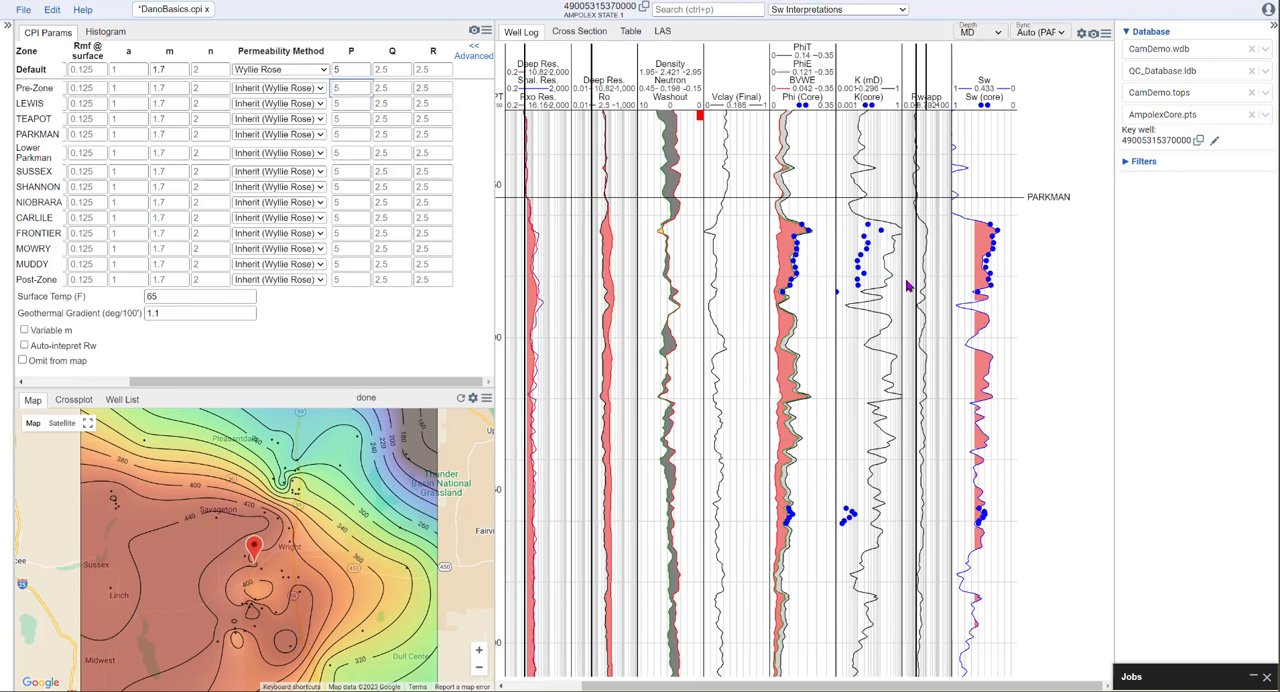
pyautogui.doubleClick(337, 69)
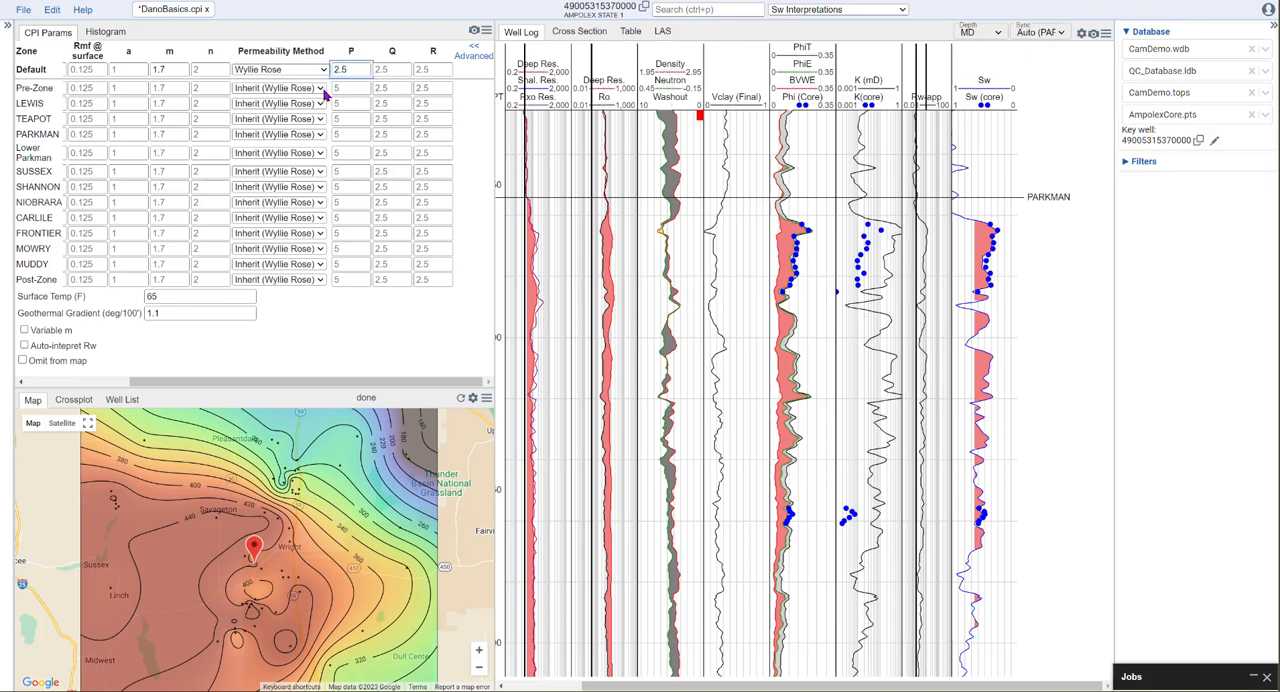
pyautogui.click(356, 88)
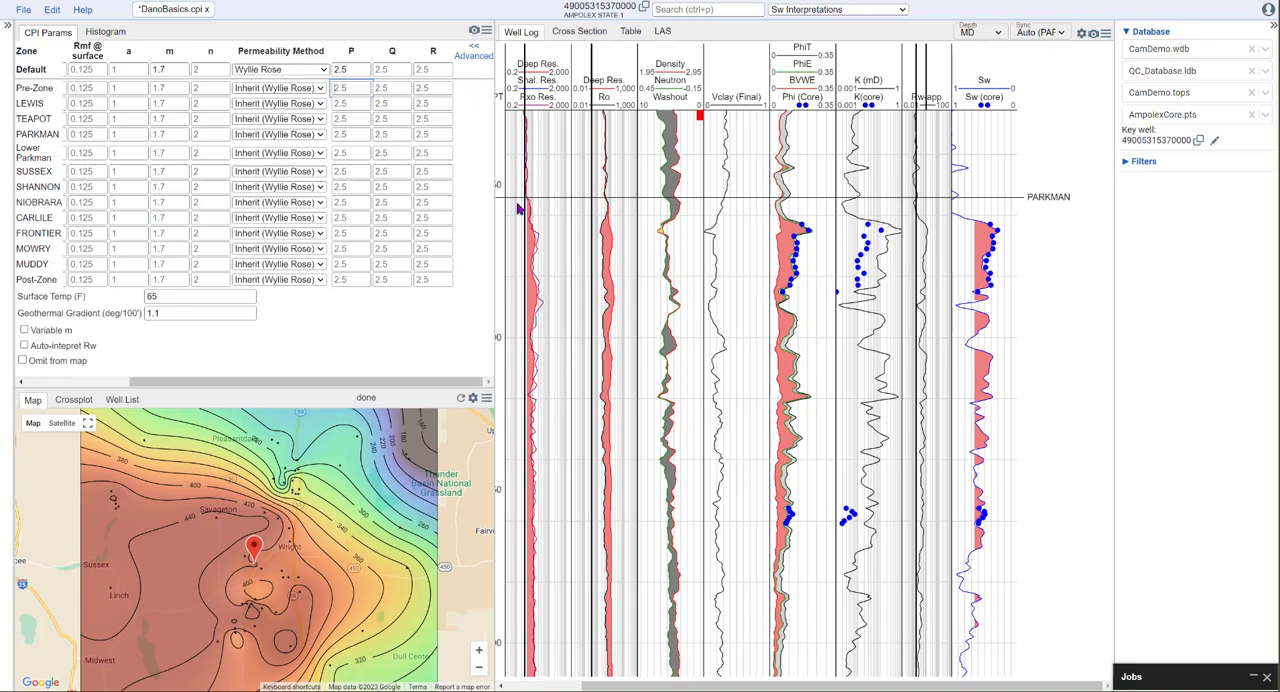
pyautogui.moveTo(353, 69); pyautogui.dragTo(312, 80)
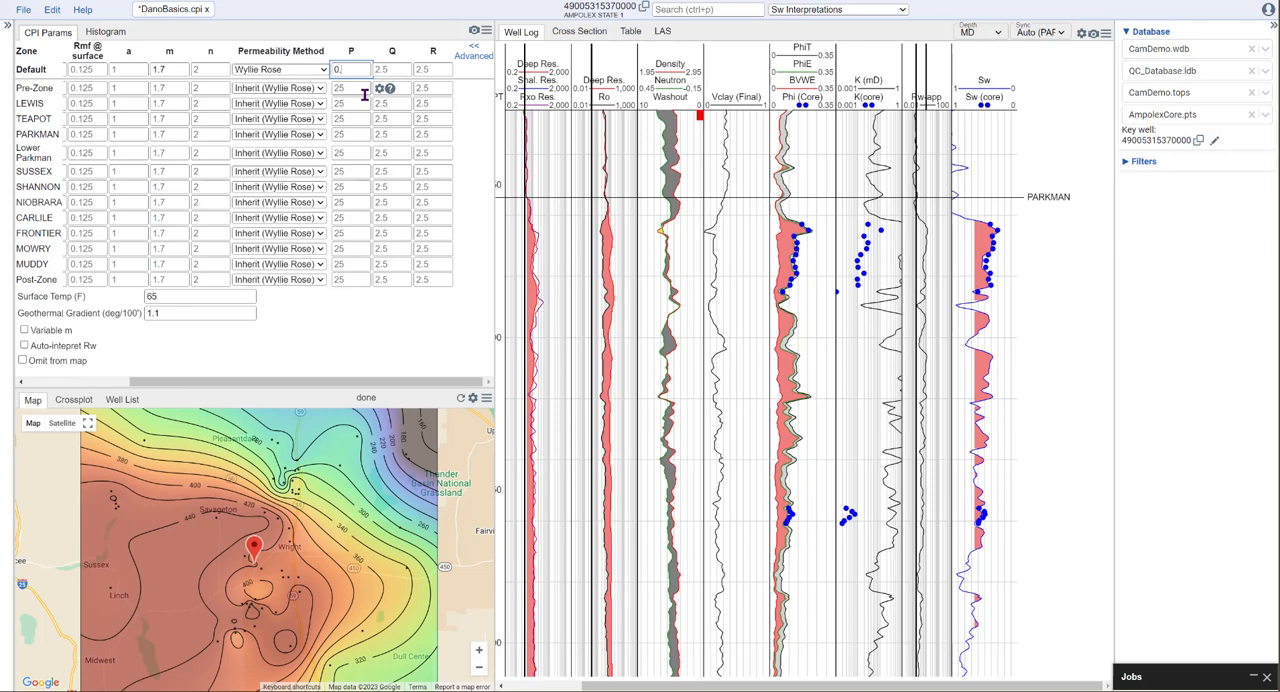
pyautogui.press('BackSpace')
pyautogui.press('BackSpace')
pyautogui.write('1')
pyautogui.click(344, 89)
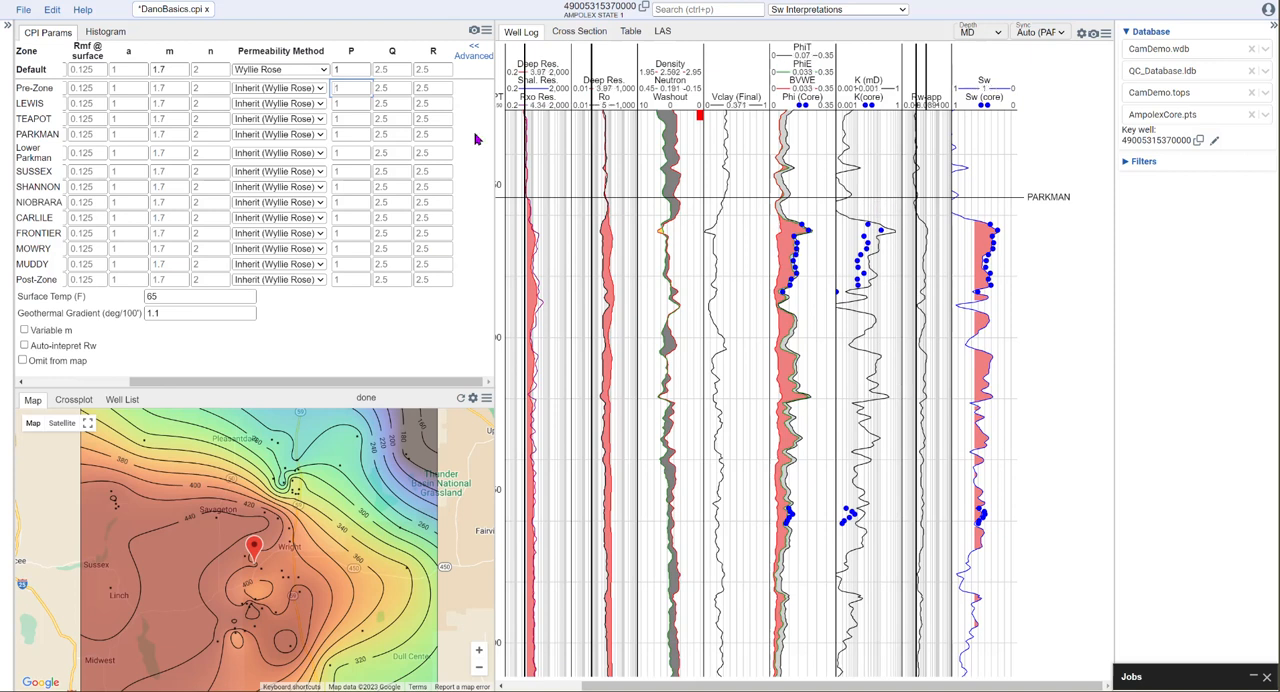
# - Set the Default zone's P parameter to 0.75
pyautogui.click(336, 69)
pyautogui.doubleClick(336, 69)
pyautogui.write('0.75')
pyautogui.click(340, 89)
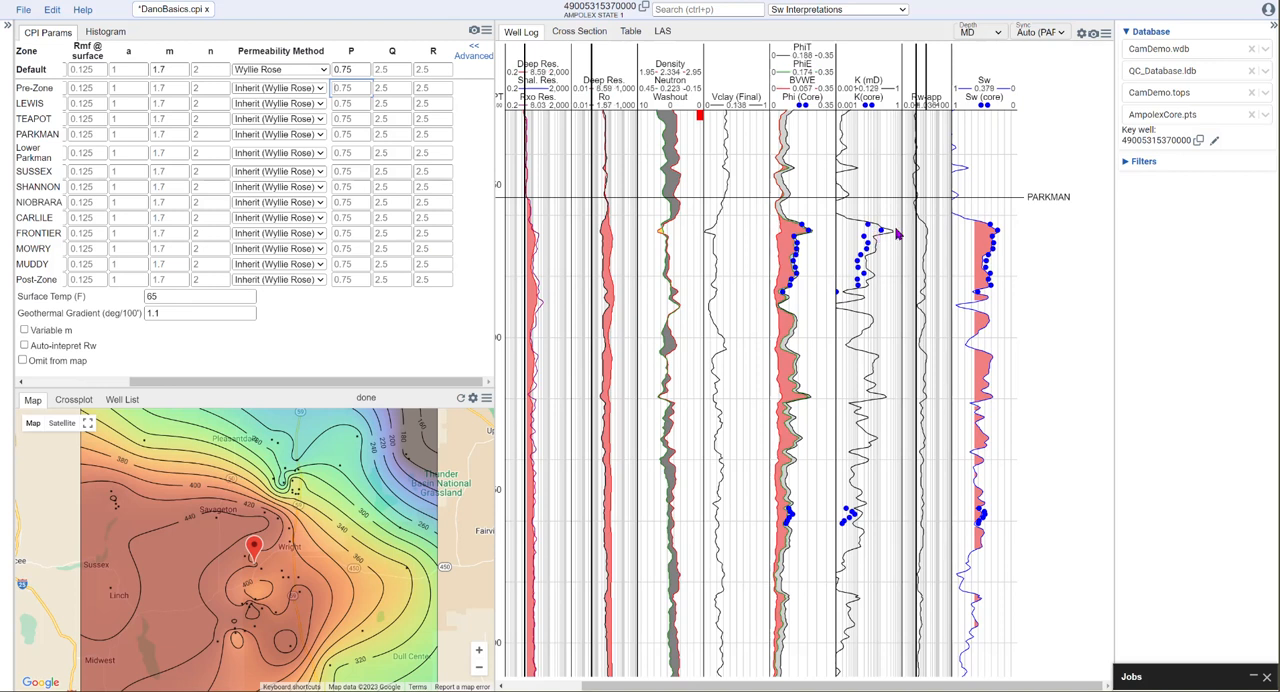
# - Read the explanation of the Q parameter and try Default zone Q values of 1 and 5
pyautogui.click(403, 51)
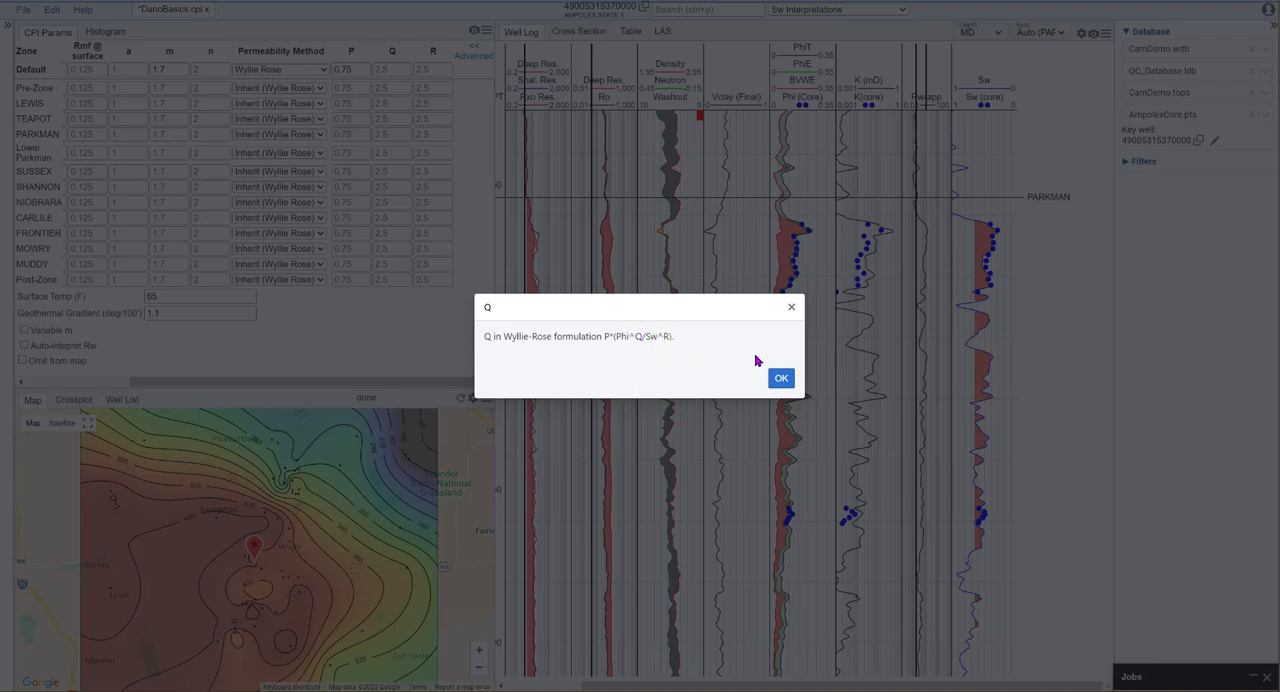
pyautogui.click(791, 307)
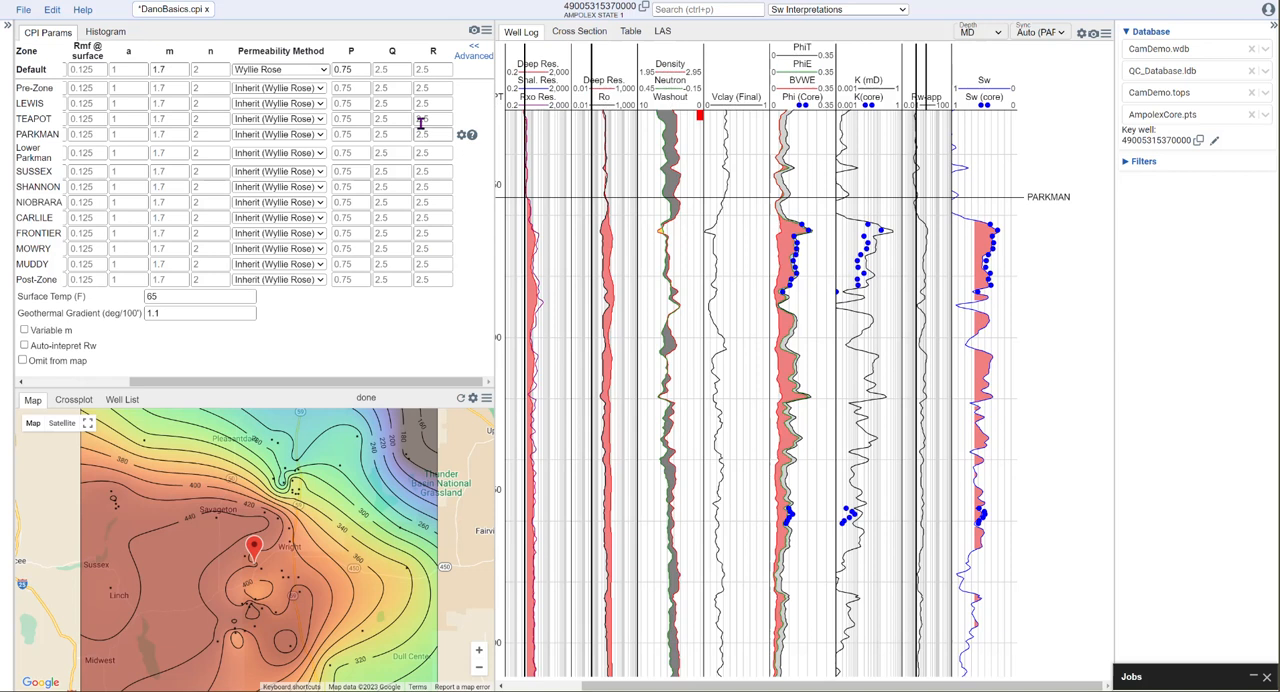
pyautogui.click(397, 69)
pyautogui.write('1')
pyautogui.click(399, 88)
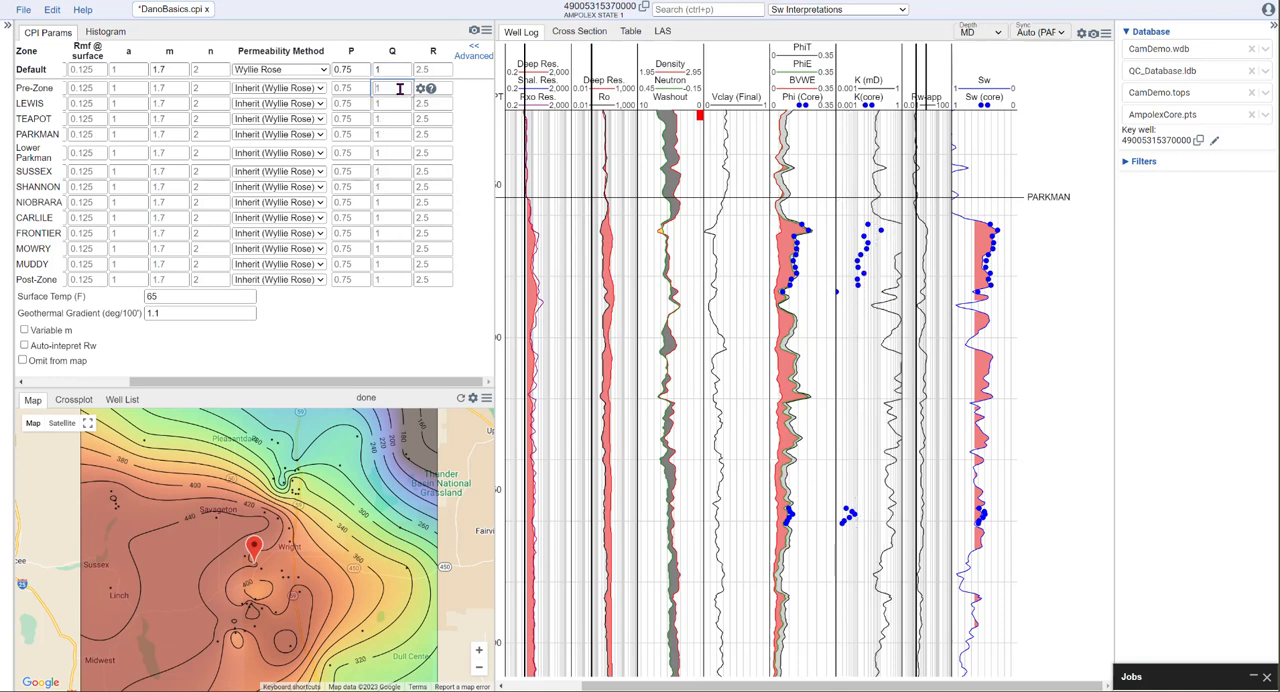
pyautogui.click(392, 70)
pyautogui.click(387, 89)
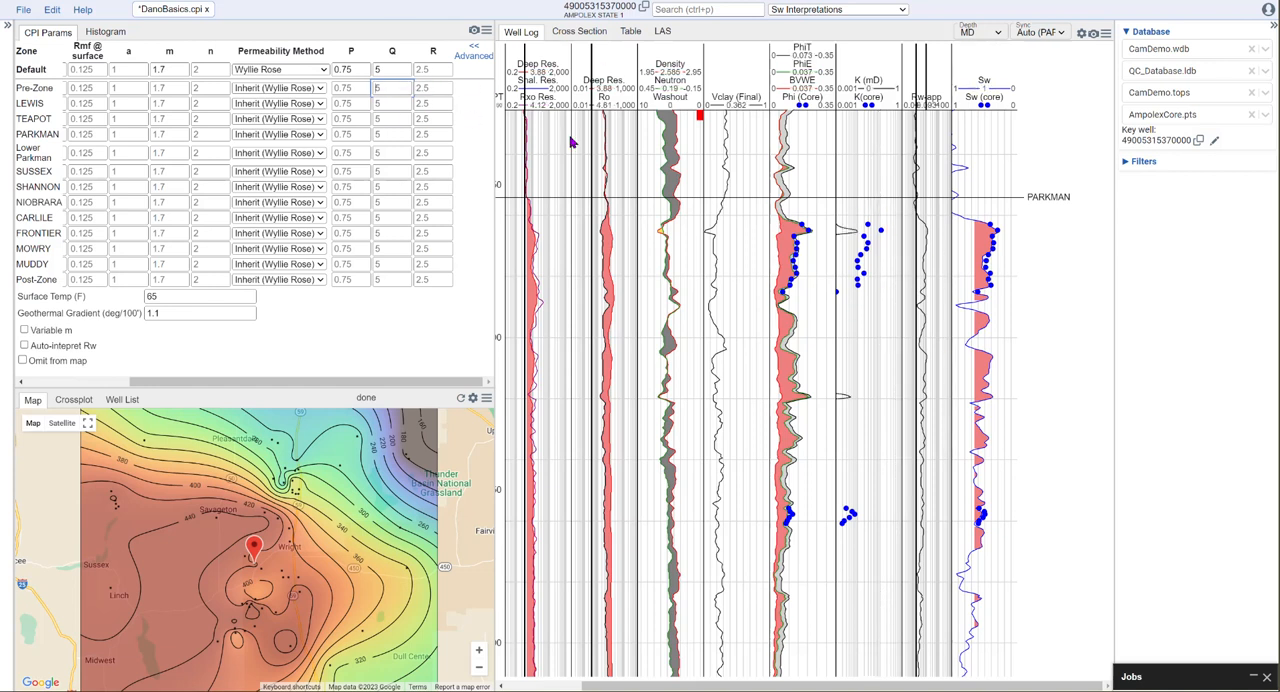
# - Set the Default zone's Q parameter to 3
pyautogui.click(375, 69)
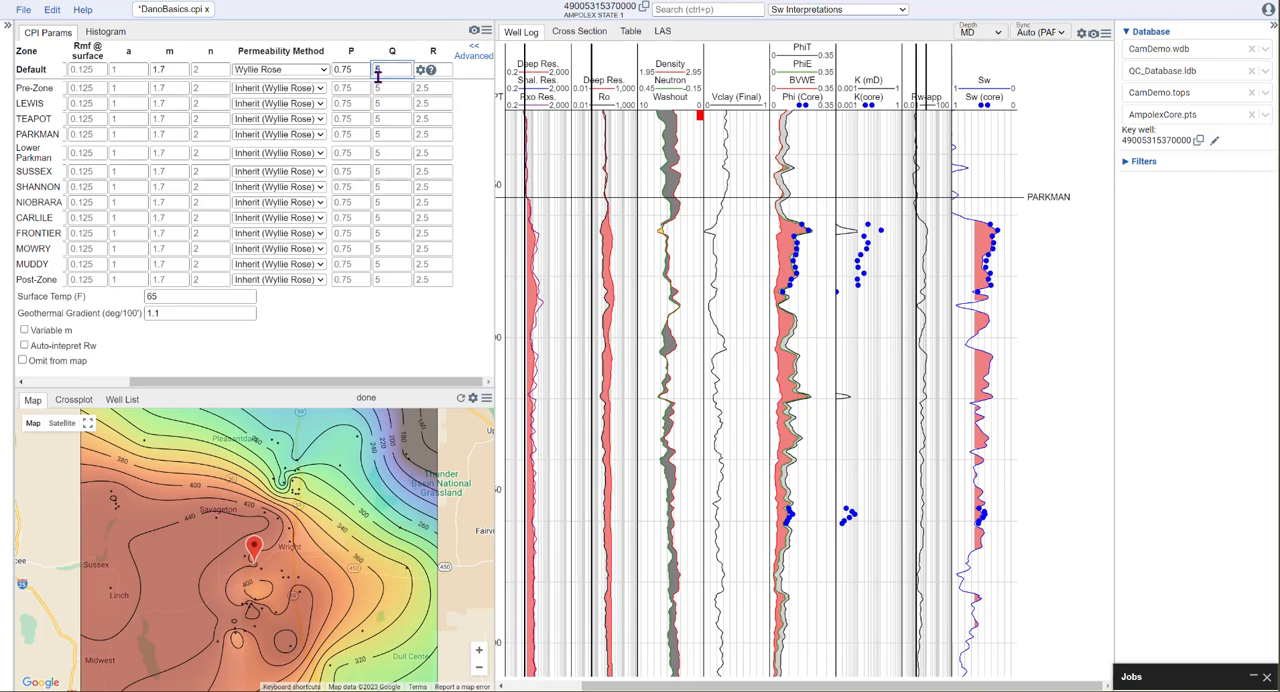
pyautogui.write('3')
pyautogui.click(383, 87)
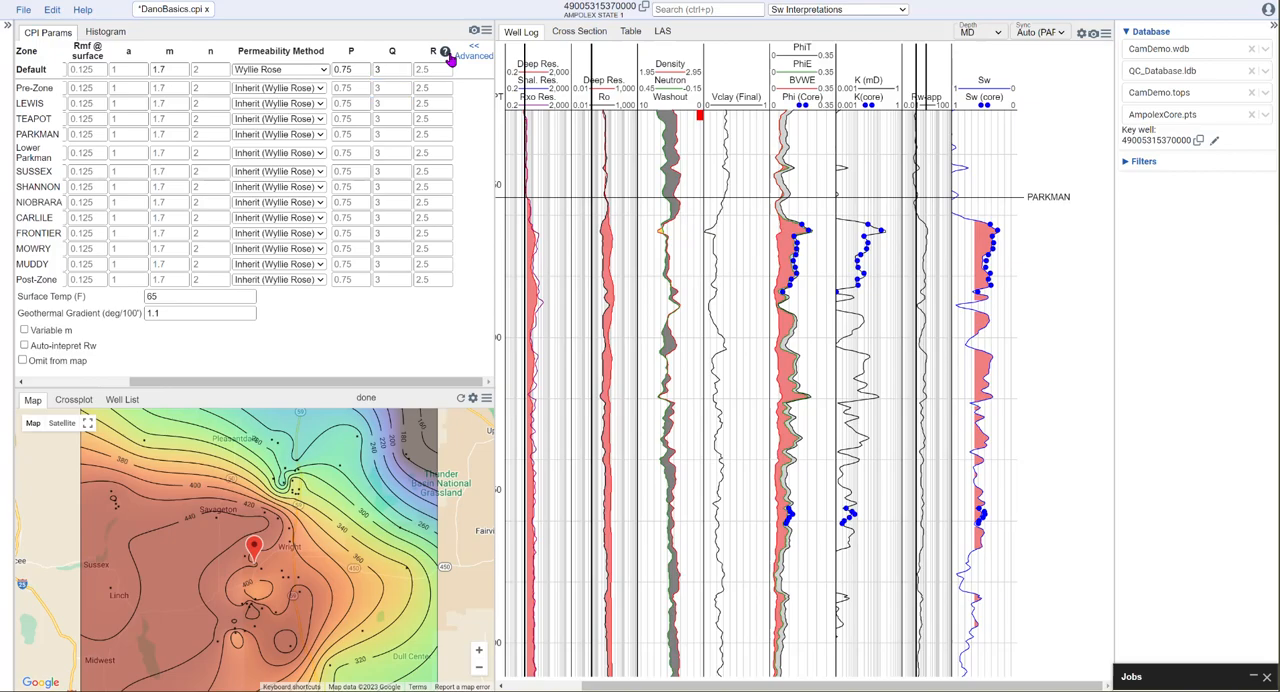
# - Read the explanation of the R parameter and try Default zone R values of 1 and 4
pyautogui.click(444, 52)
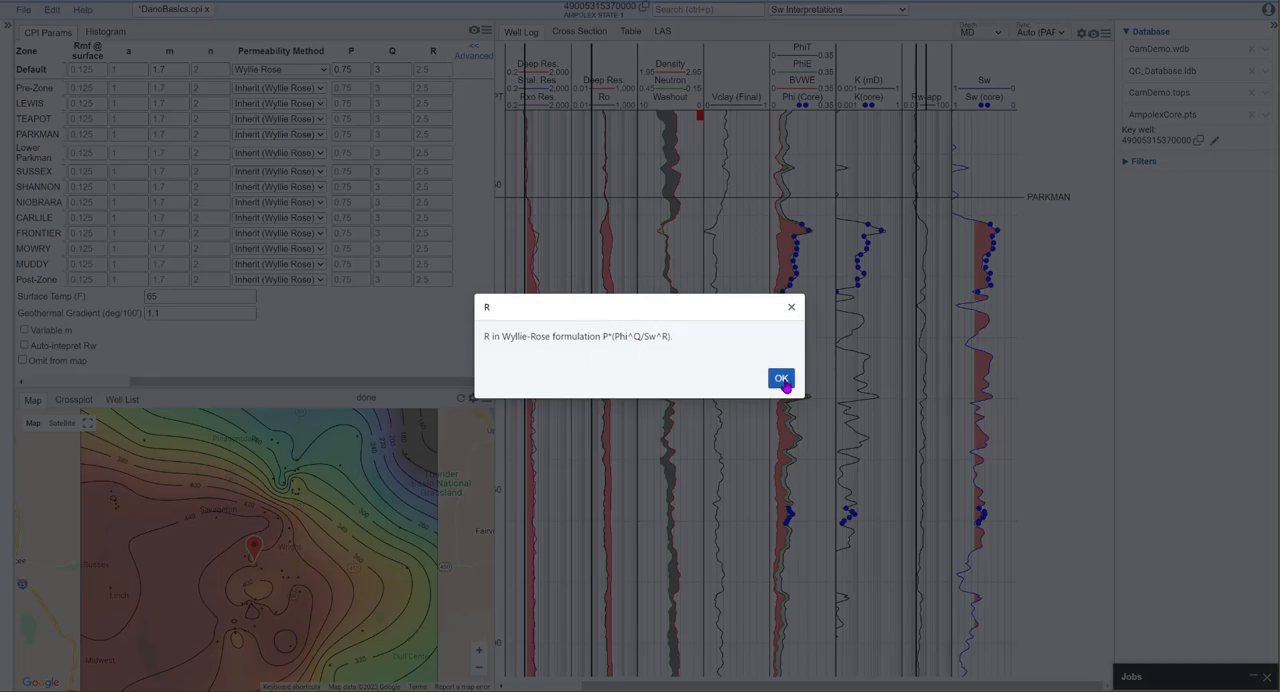
pyautogui.click(780, 377)
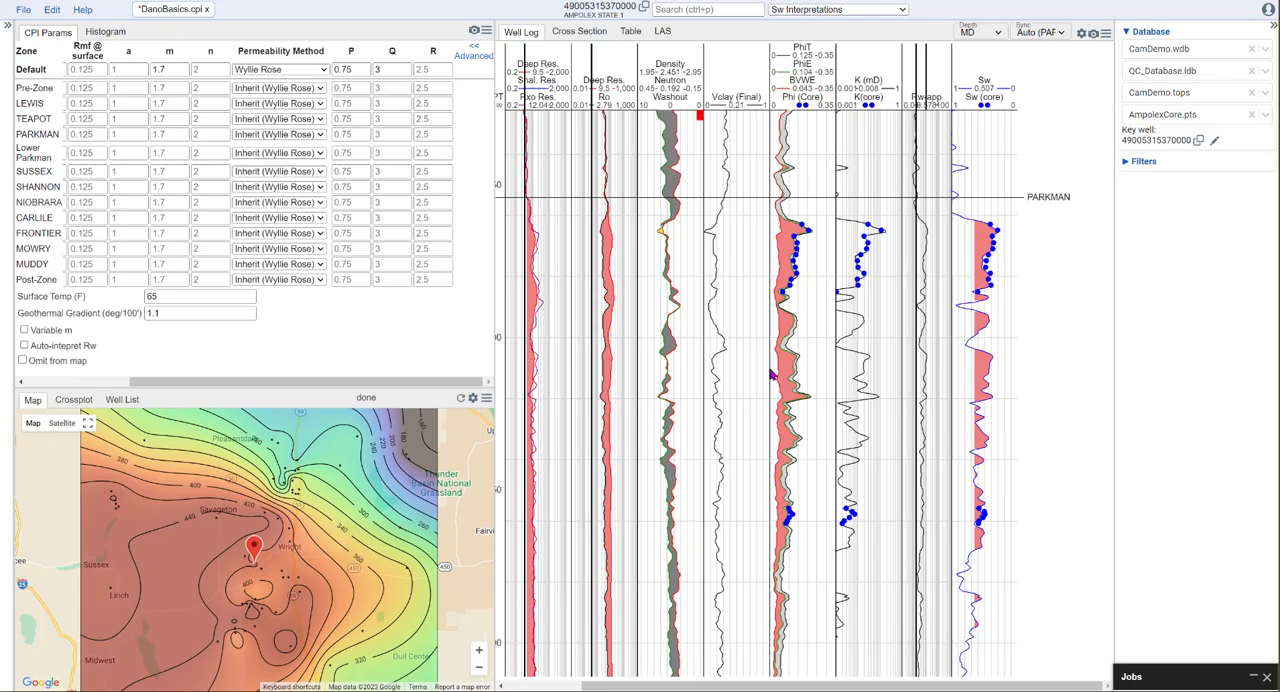
pyautogui.click(430, 69)
pyautogui.write('1')
pyautogui.click(431, 87)
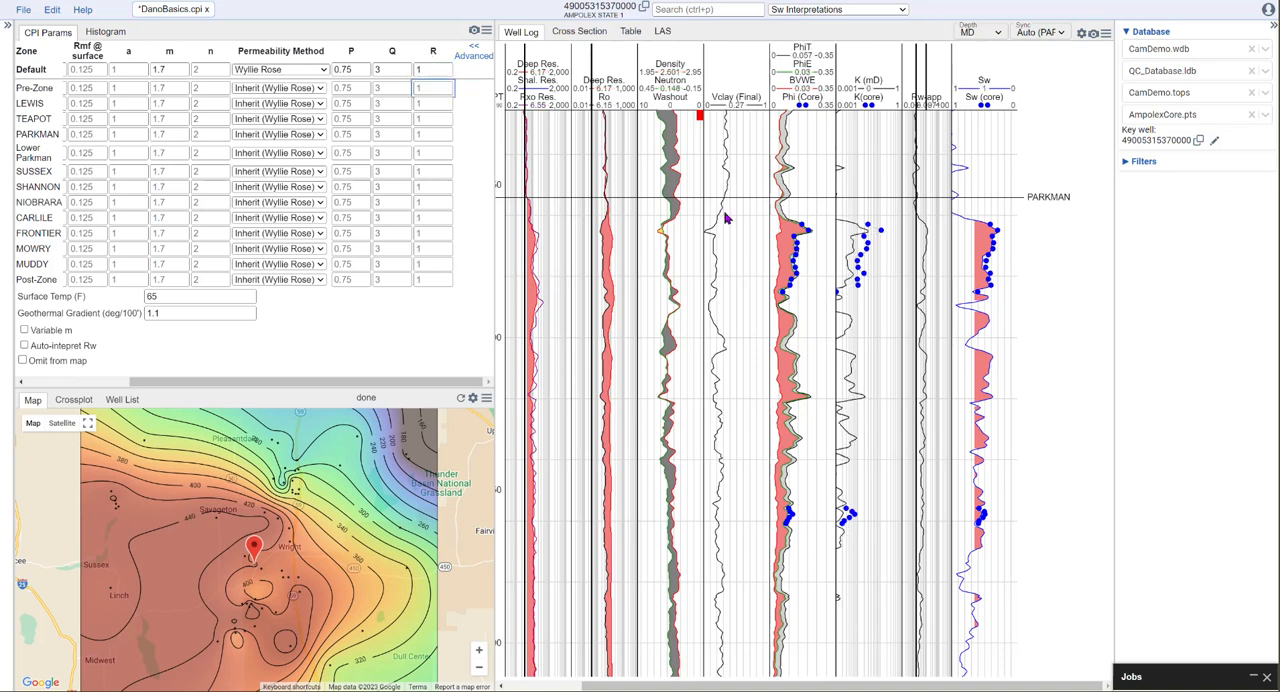
pyautogui.moveTo(432, 70); pyautogui.dragTo(404, 70)
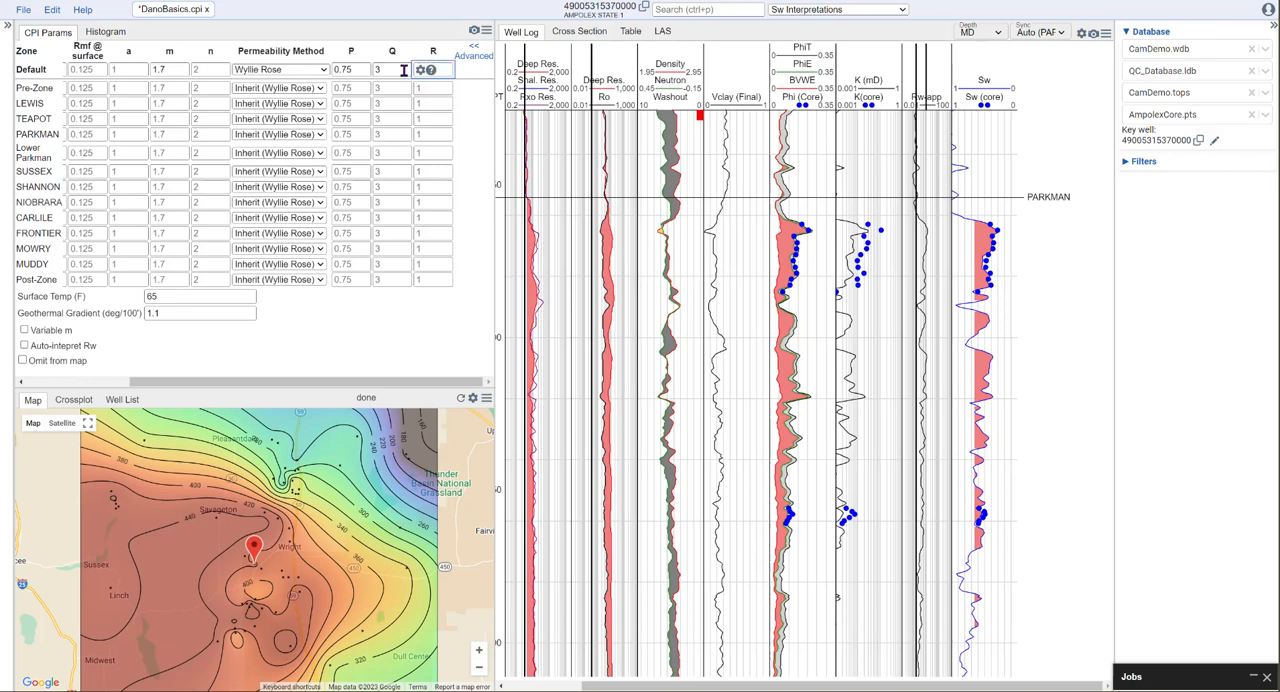
pyautogui.click(398, 90)
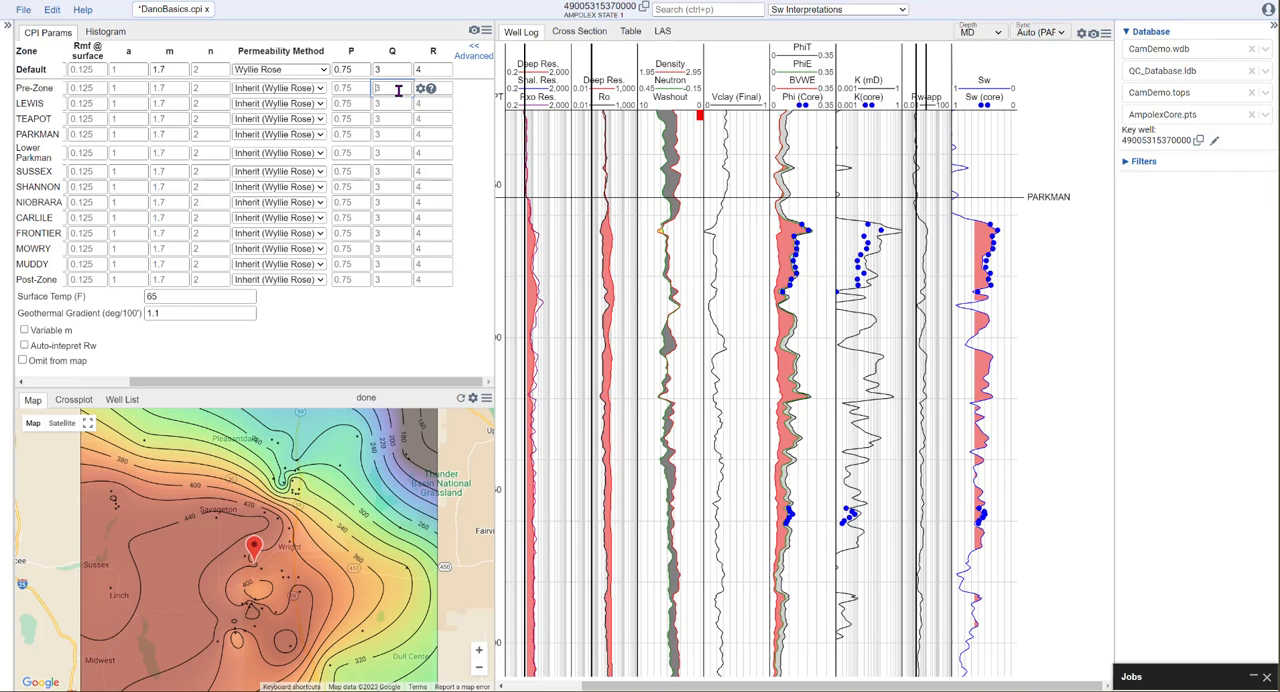
# - Set the Default zone's R parameter to 2.3
pyautogui.click(421, 69)
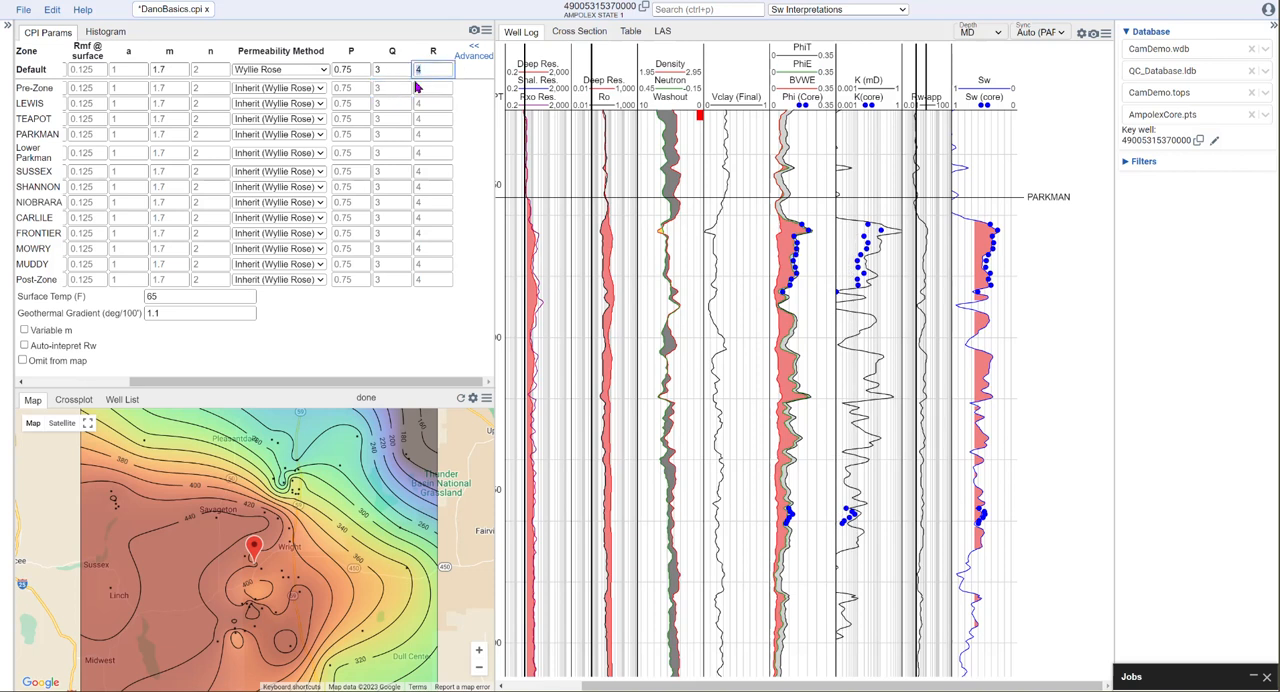
pyautogui.click(419, 88)
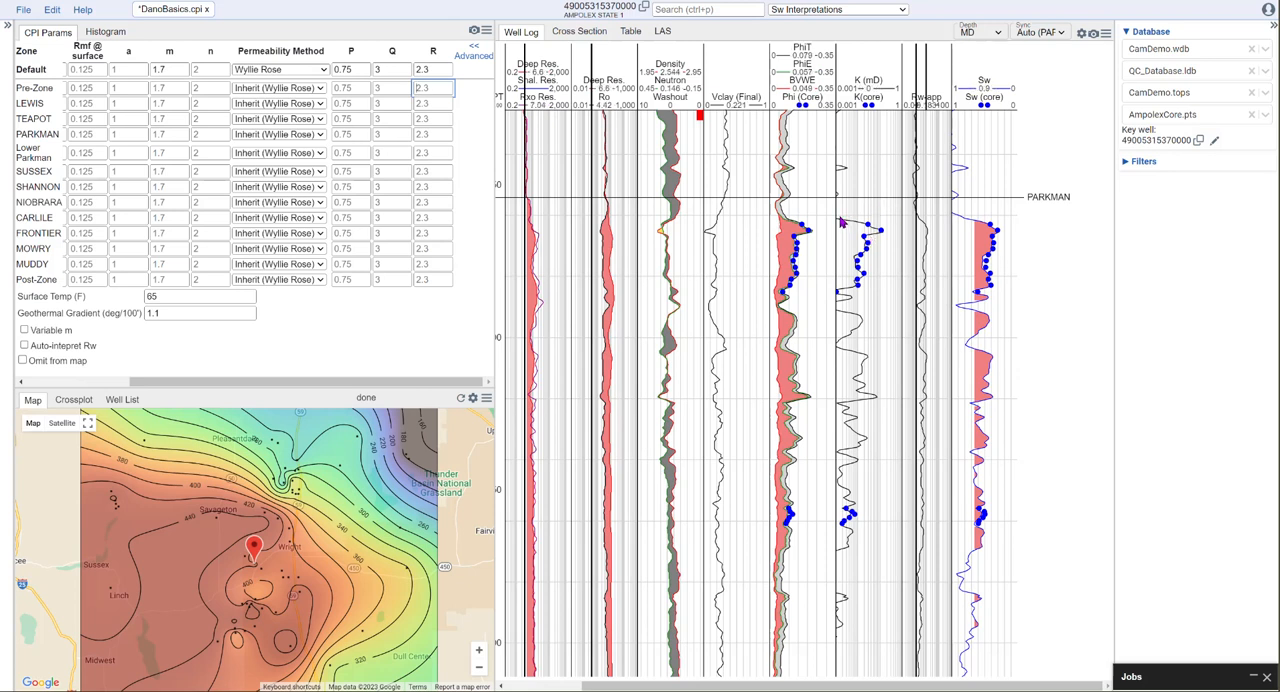
# - Try an m value of 2 for the Default zone to test its effect on the saturation and permeability curves
pyautogui.scroll(4, 872, 262)
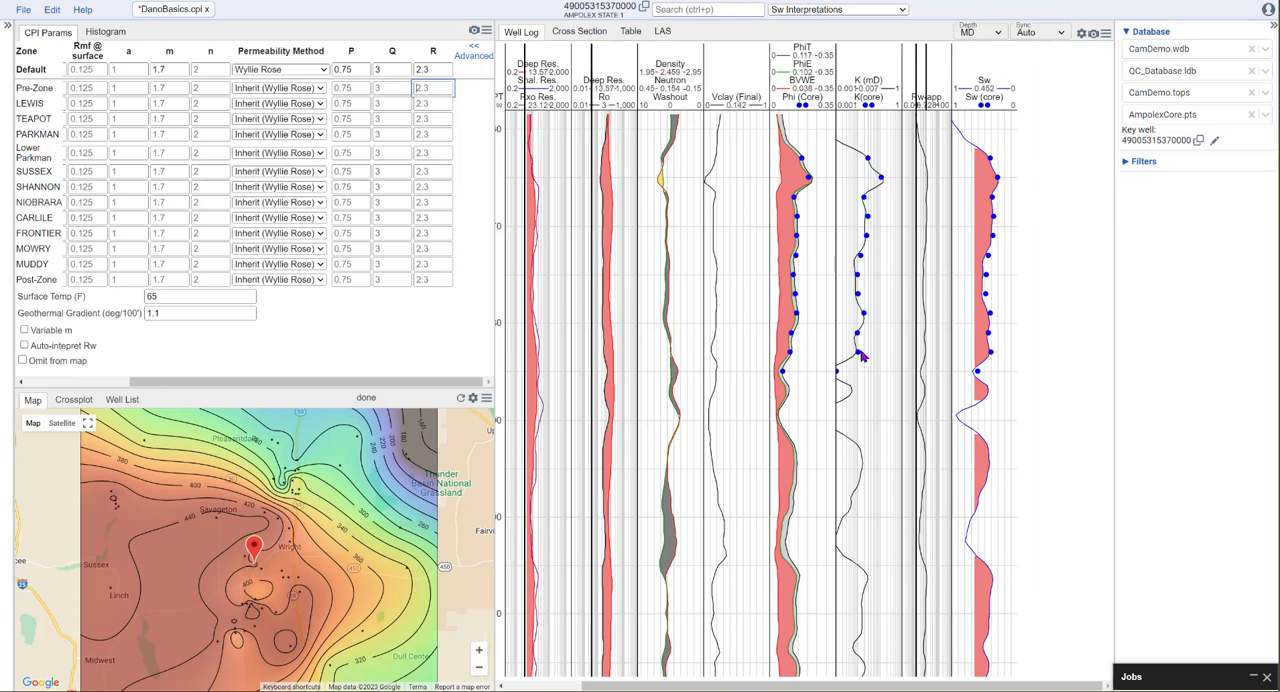
pyautogui.scroll(-3, 860, 353)
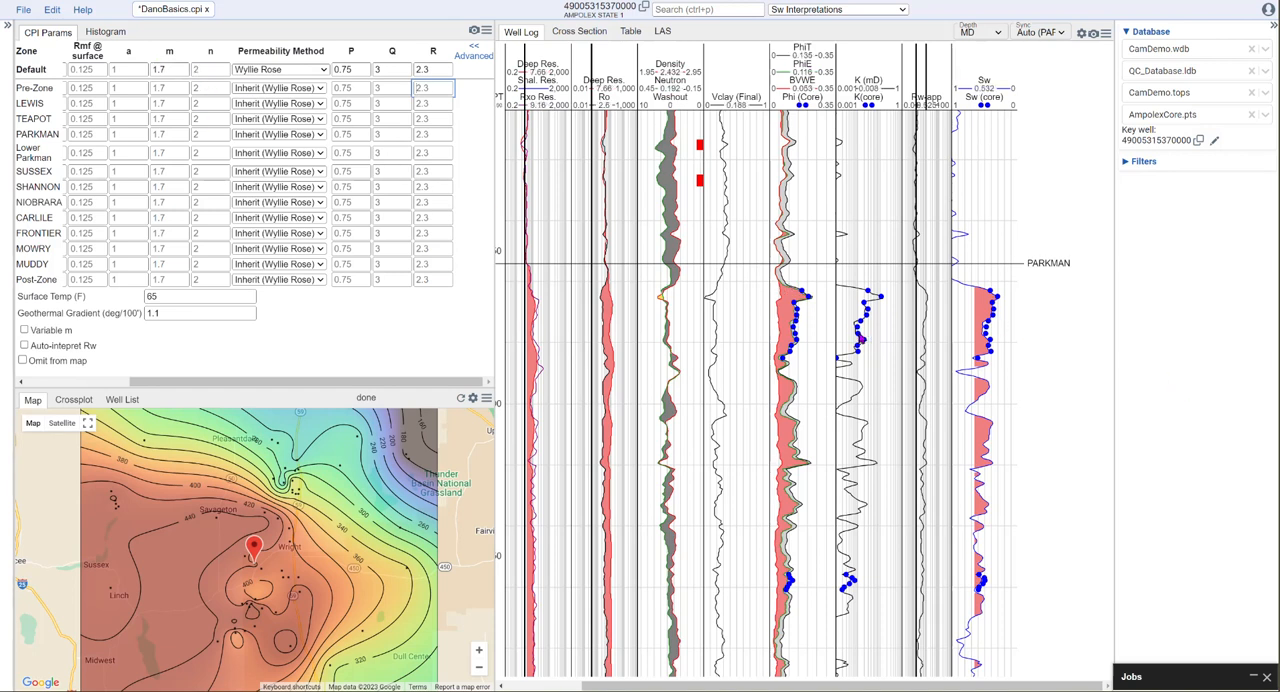
pyautogui.scroll(-1, 864, 339)
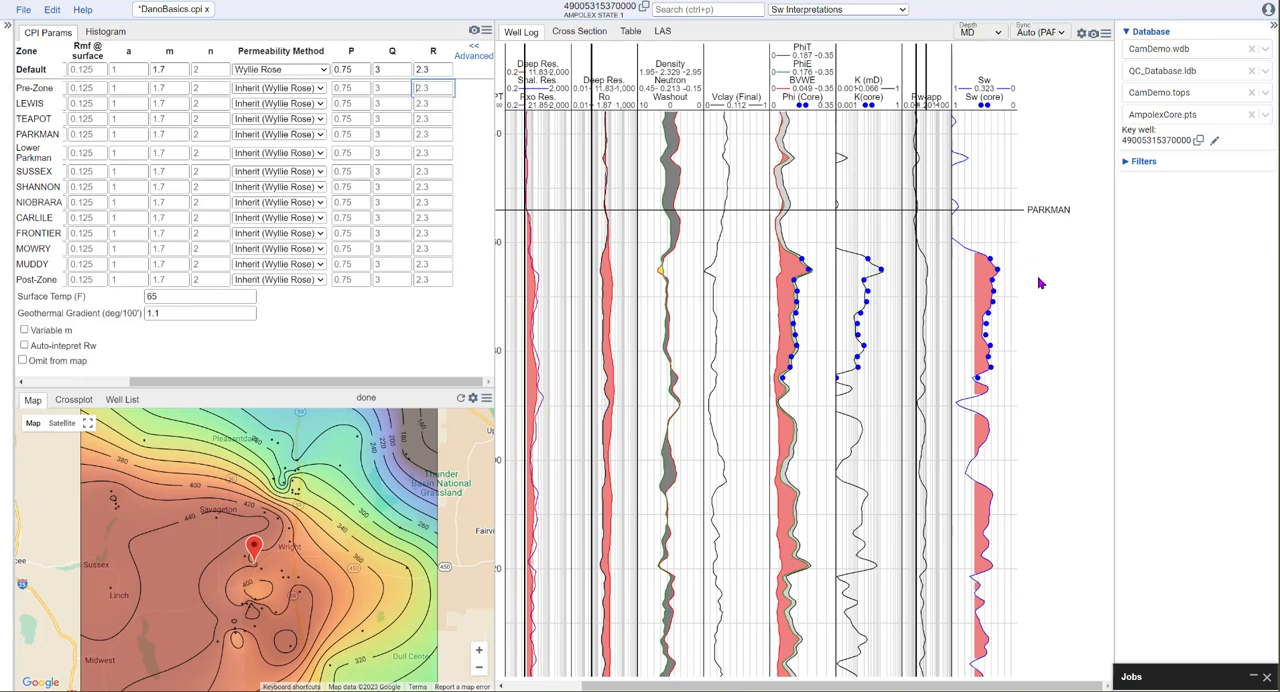
pyautogui.click(160, 70)
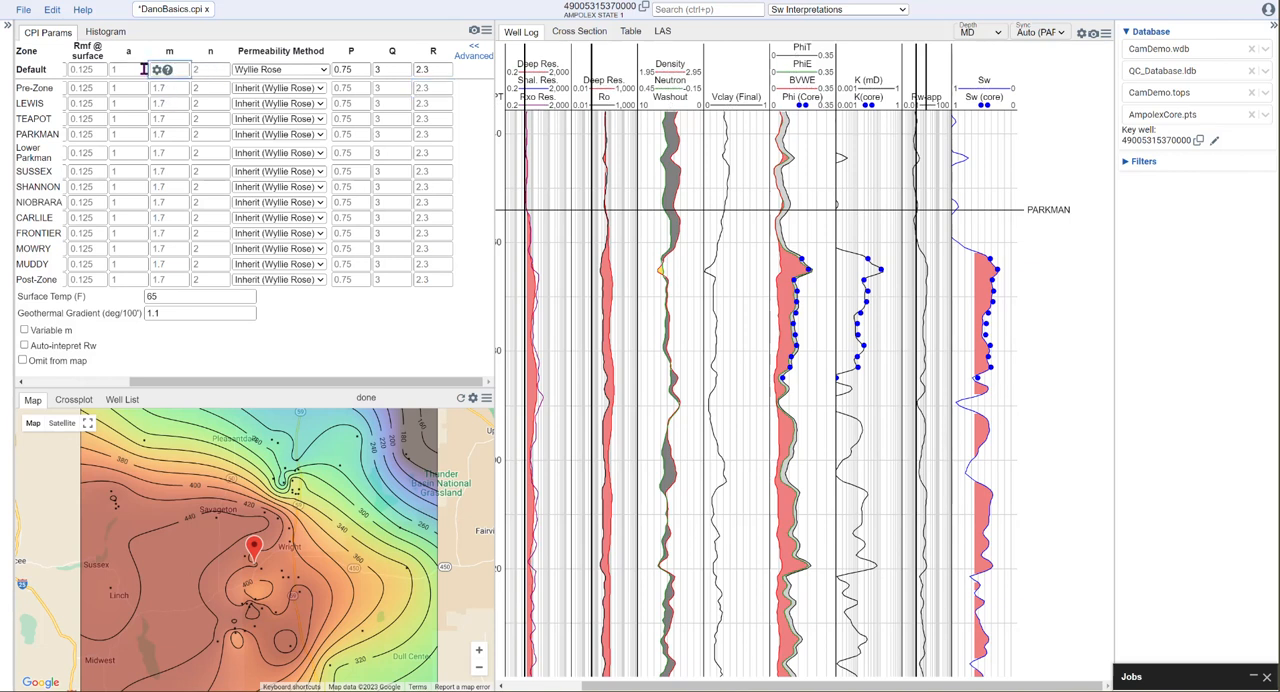
pyautogui.click(170, 88)
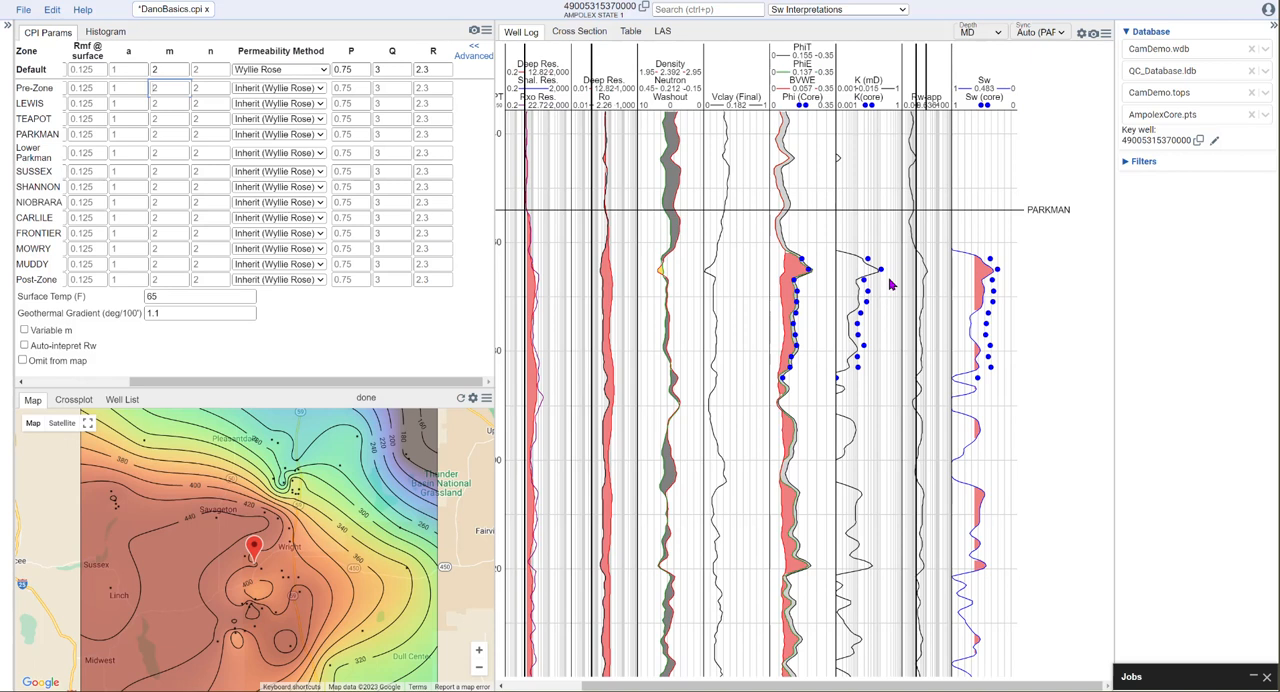
# - Restore the Default zone's m to 1.7 and compare the permeability curve with the core points below the PARKMAN top
pyautogui.click(165, 69)
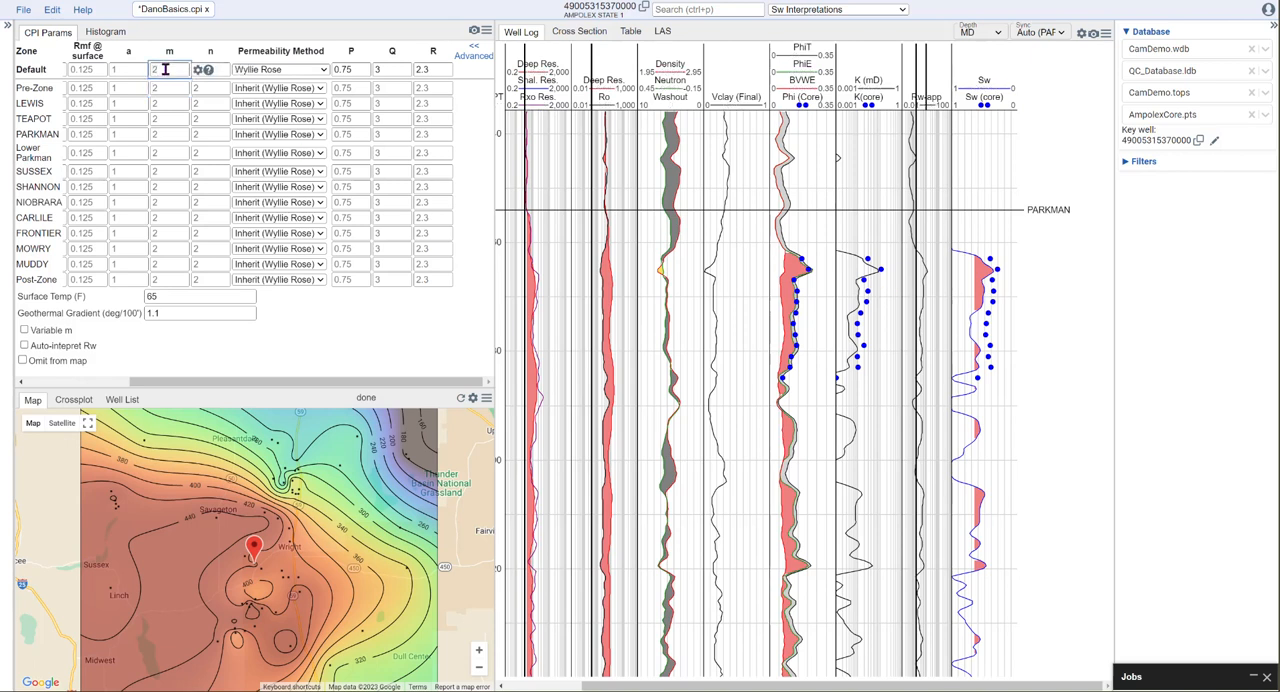
pyautogui.write('1.7')
pyautogui.click(170, 88)
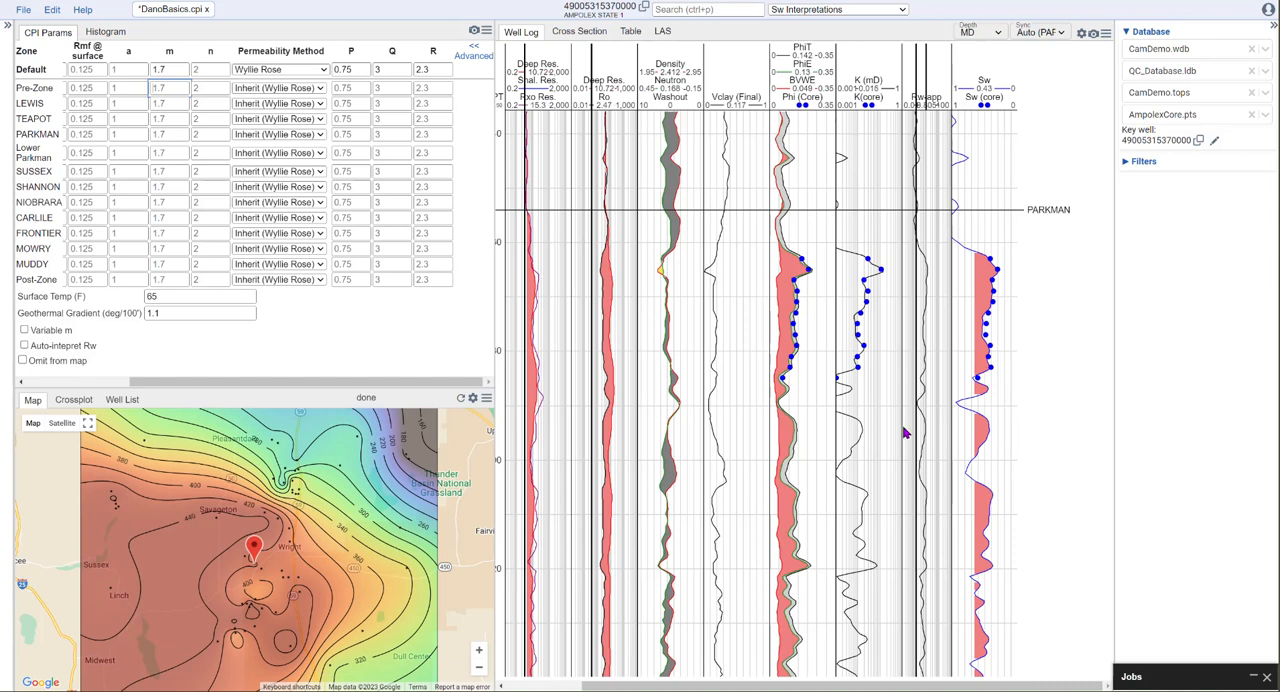
pyautogui.scroll(-3, 880, 438)
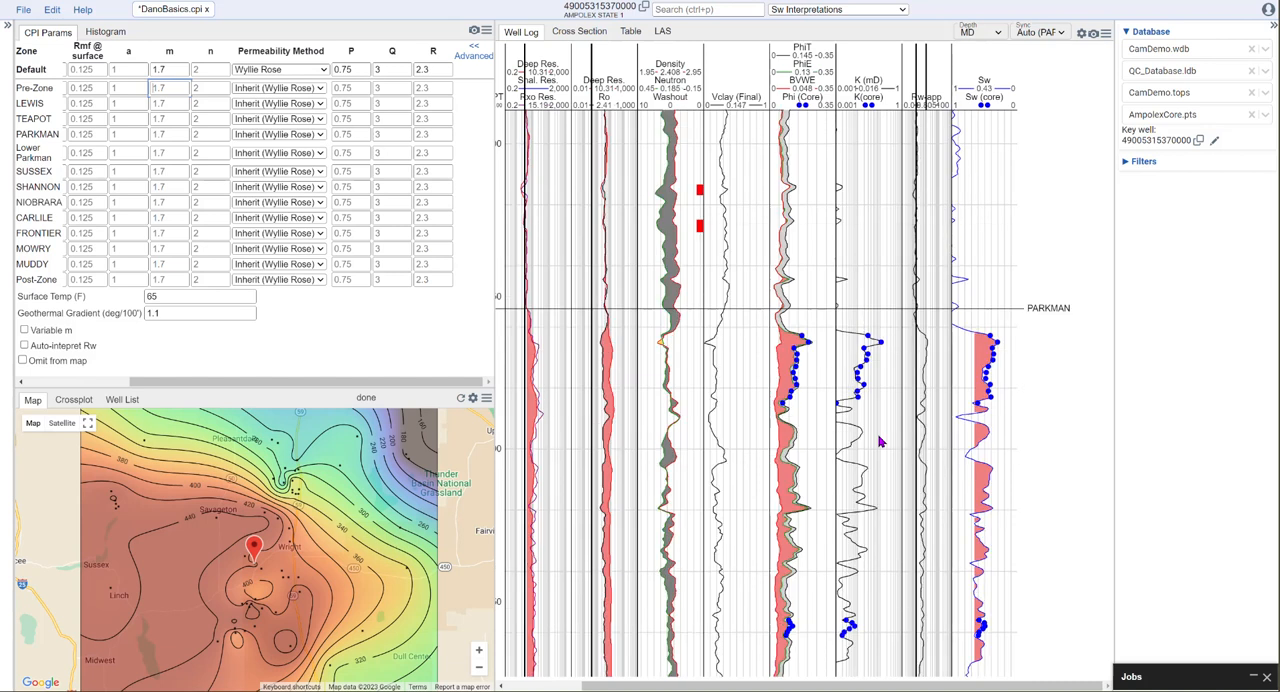
pyautogui.moveTo(861, 443); pyautogui.dragTo(889, 313)
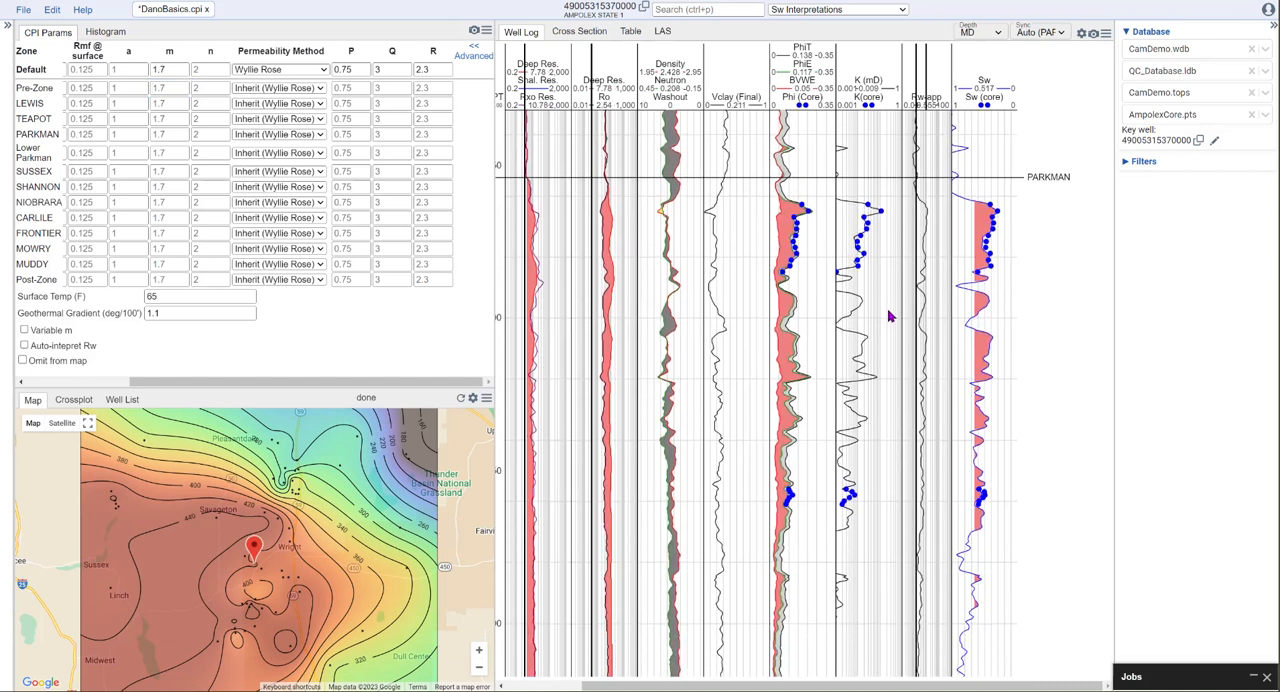